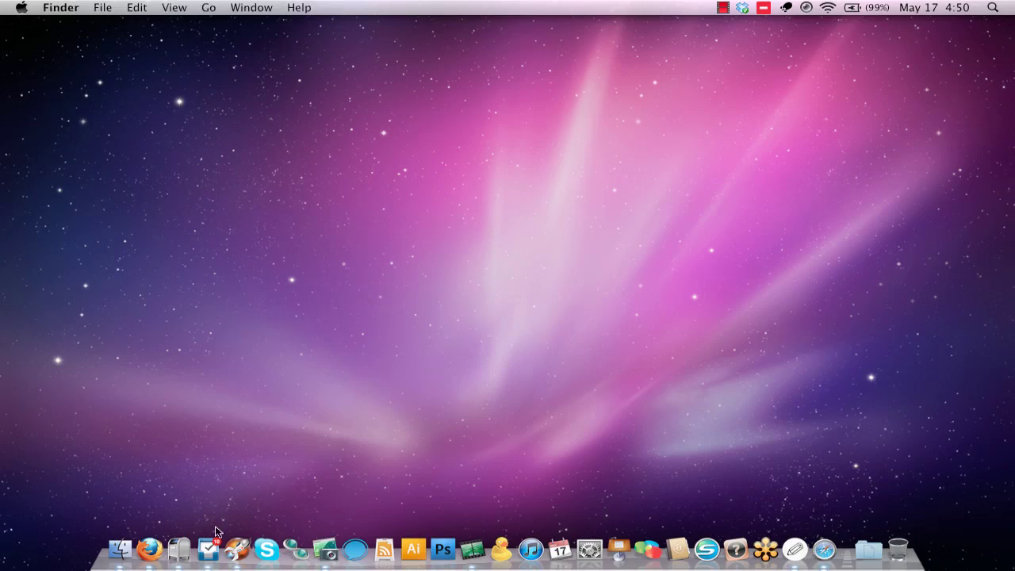
- Open Things, minimise its window, and start a quick-entry to-do titled "Record Things for Mac overview"
left_click(204, 476)
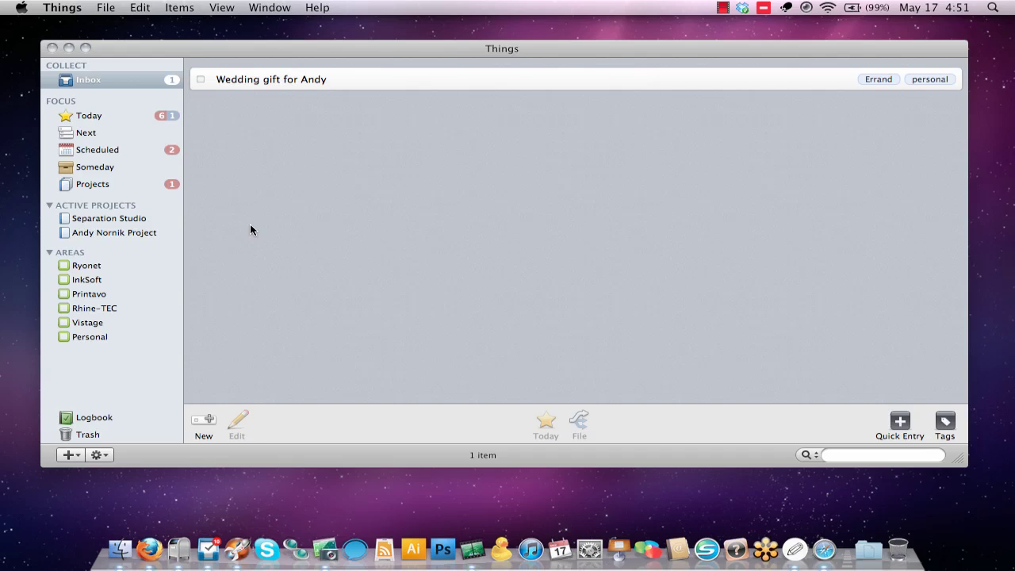
left_click(69, 49)
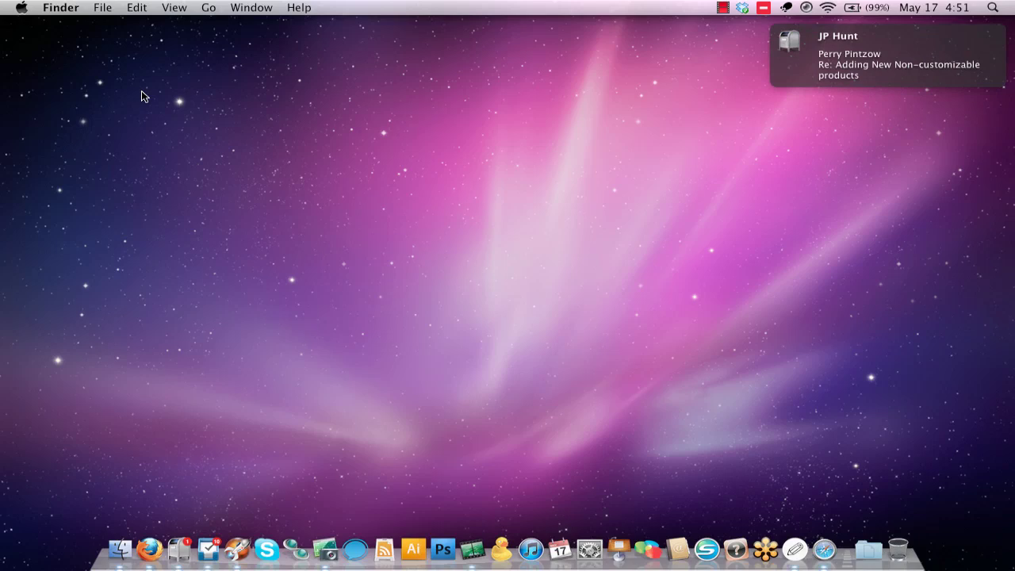
key("ctrl+alt+space")
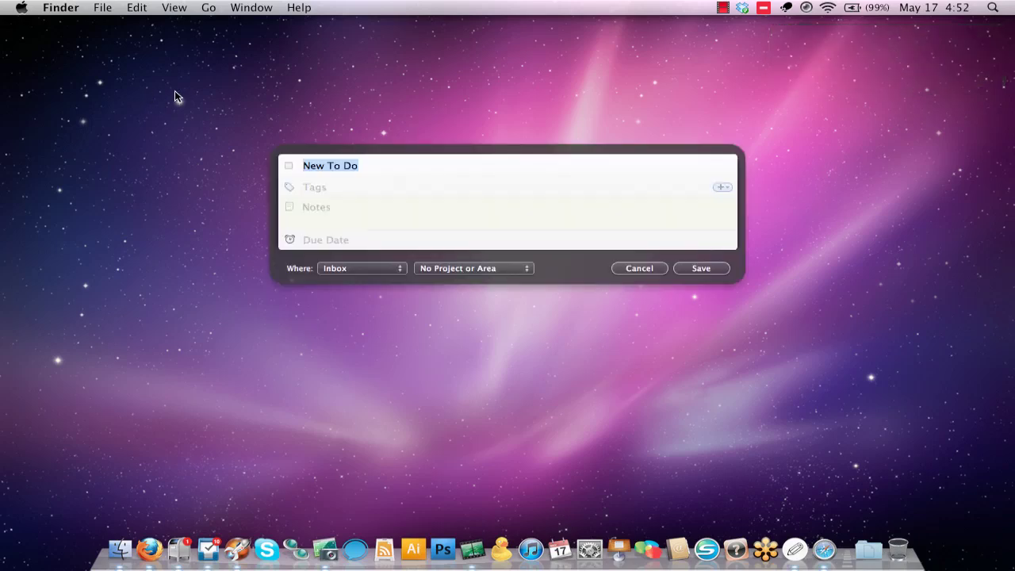
left_click_drag(399, 147, 296, 90)
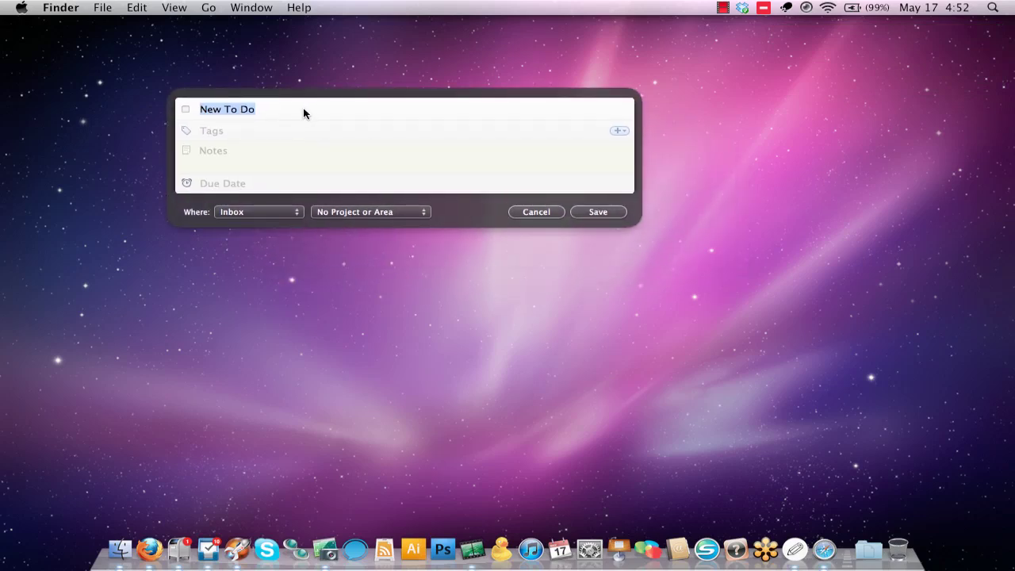
type("Record ")
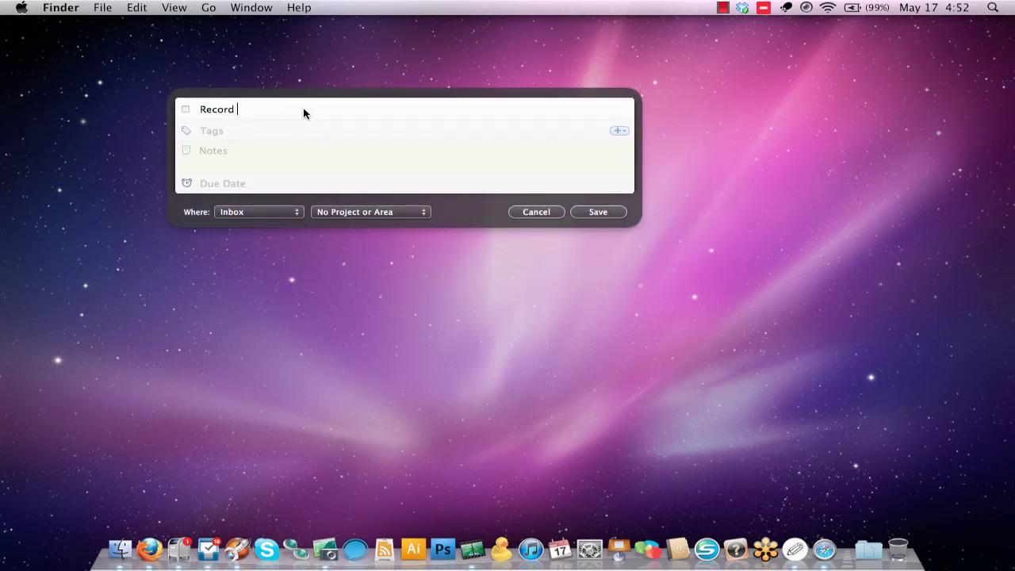
type("Things for Mac overview")
- Tag the new to-do with "meeting", "vistage" and "Medium"
left_click(256, 133)
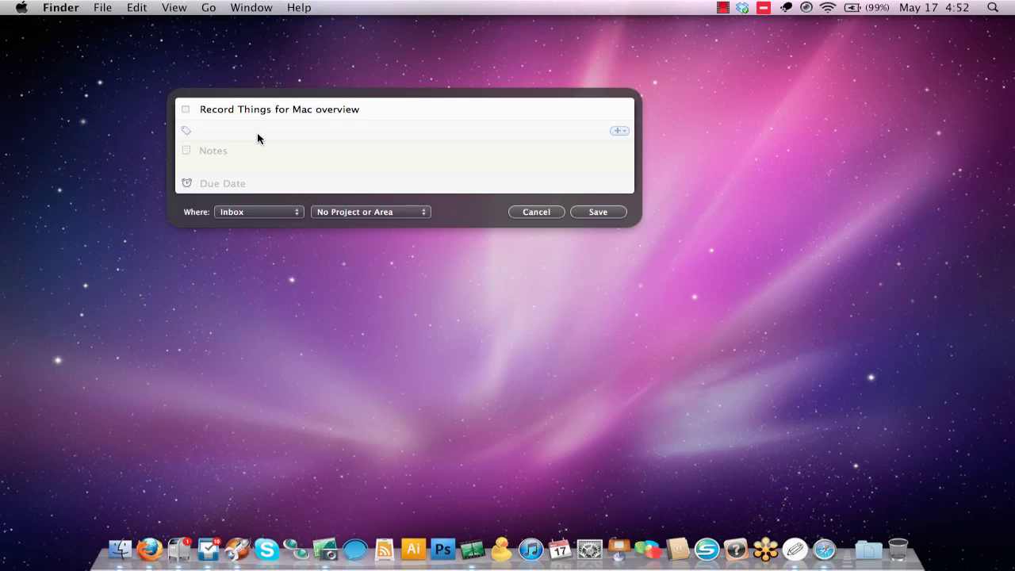
key("Down")
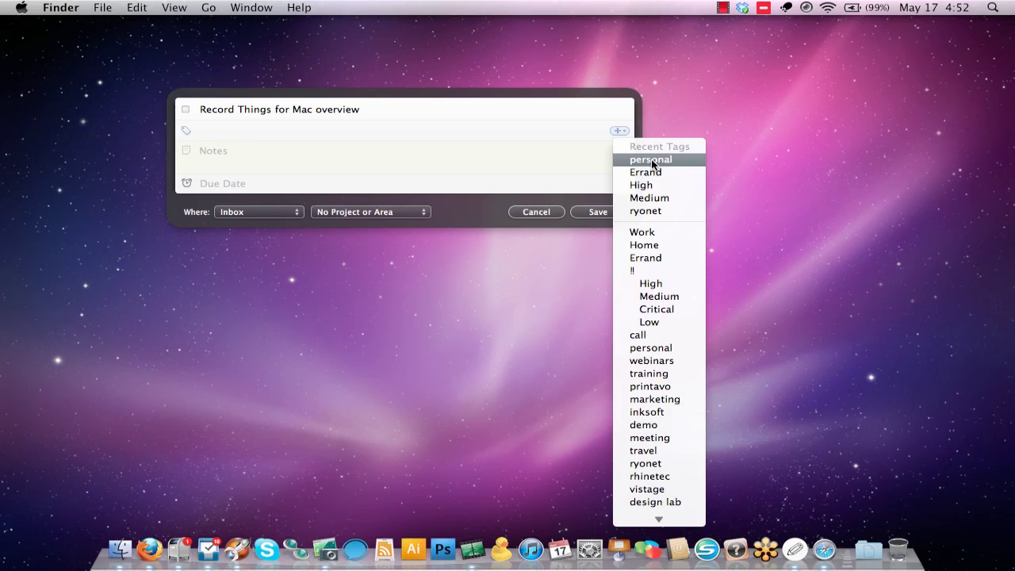
left_click(494, 130)
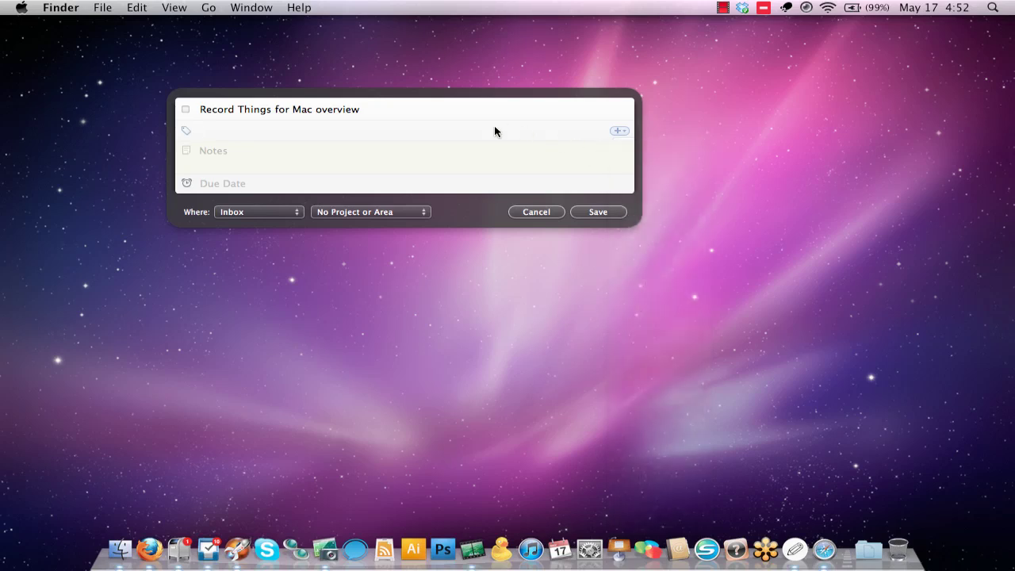
type("meeting")
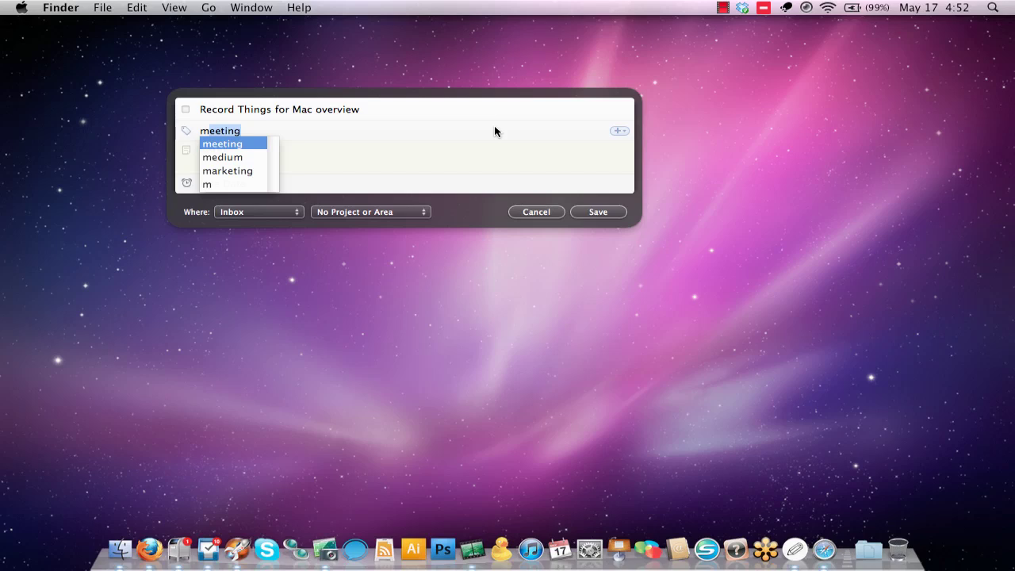
key("Return")
type("vistage")
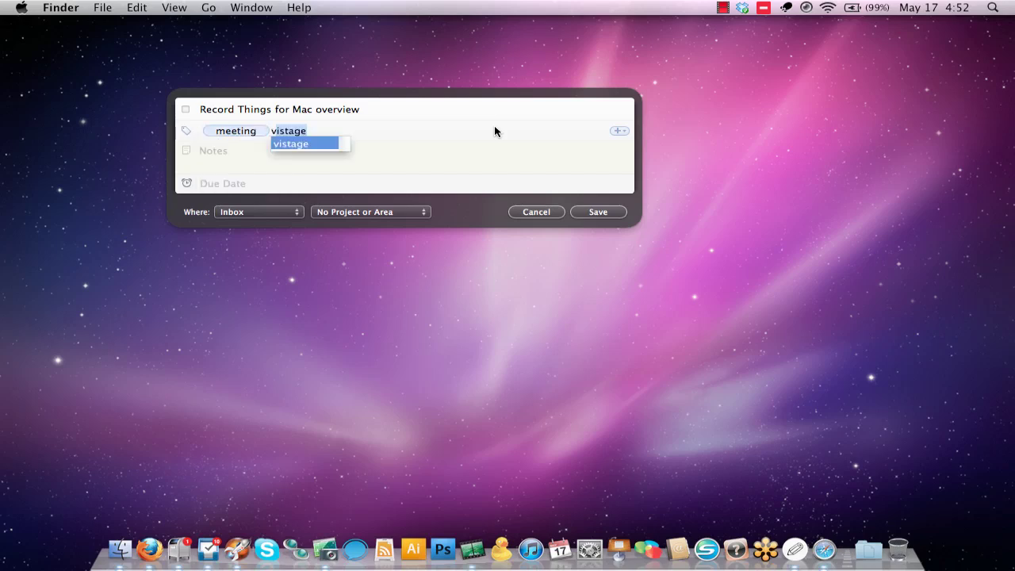
key("Return")
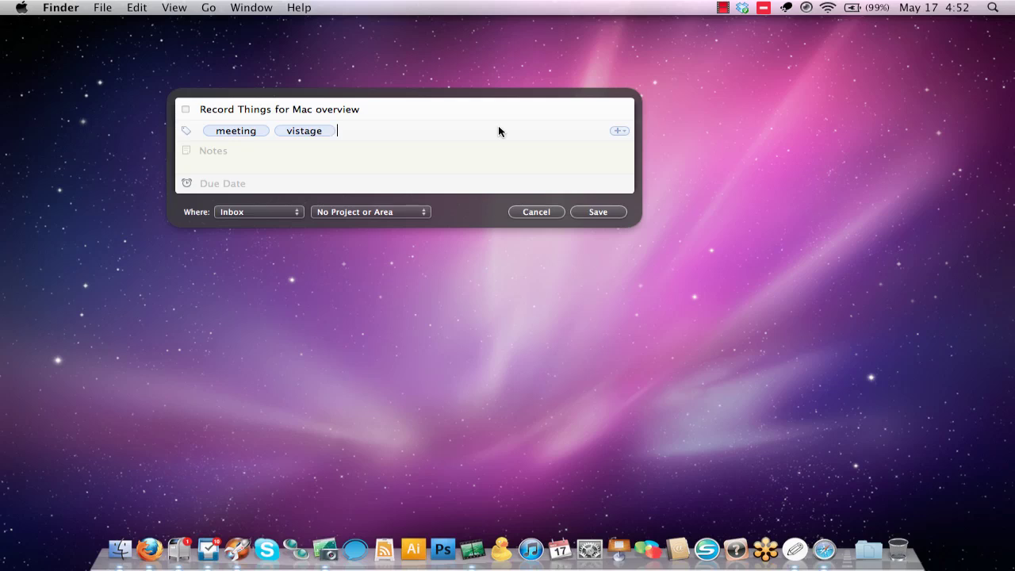
left_click(602, 135)
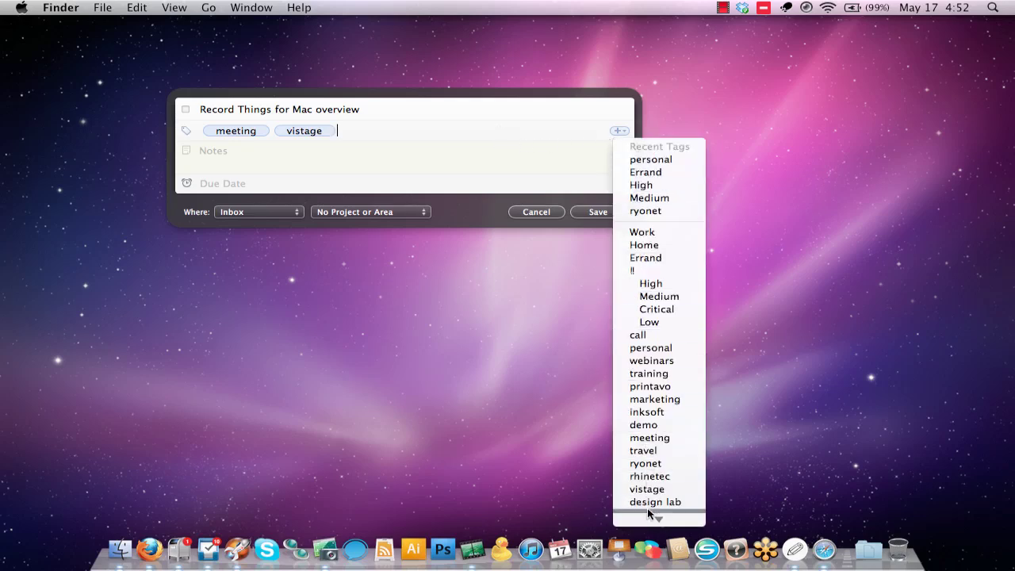
mouse_move(649, 514)
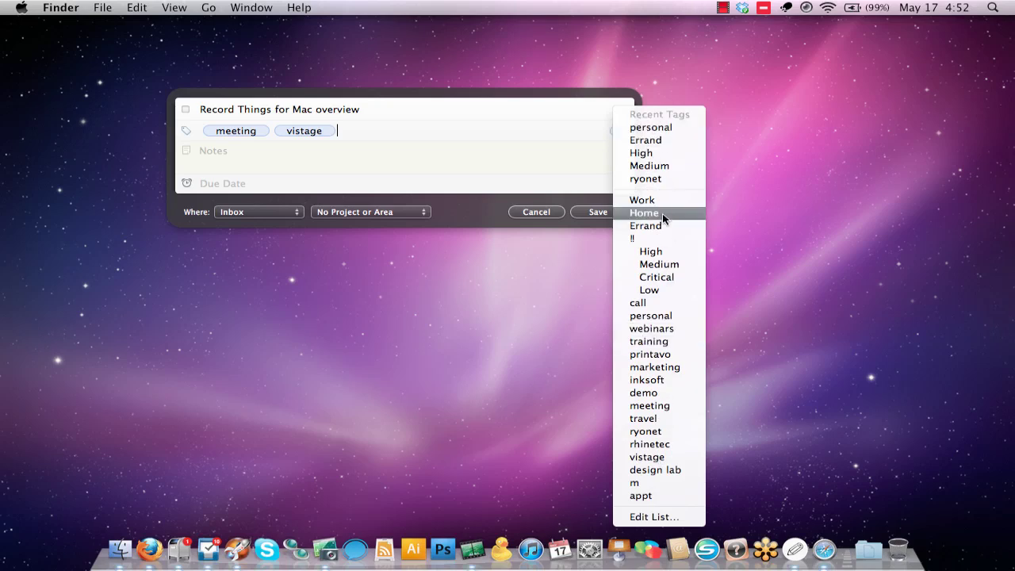
left_click(670, 264)
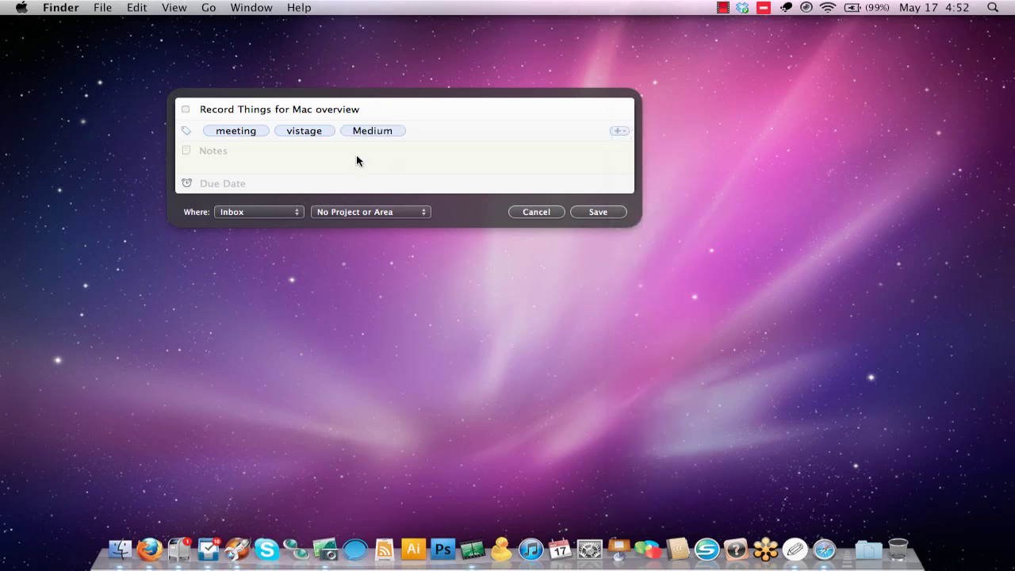
- Add the note "upload" to the to-do and set its due date to May 17, 2011
left_click(356, 160)
type("Th")
key("BackSpace")
key("BackSpace")
type("u")
key("BackSpace")
type("upload")
key("Tab")
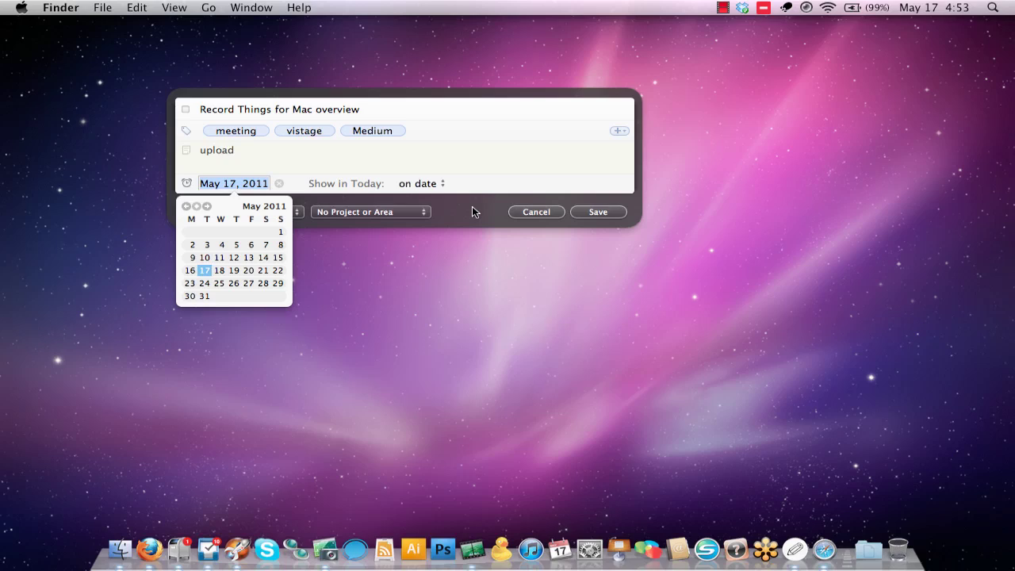
key("Tab")
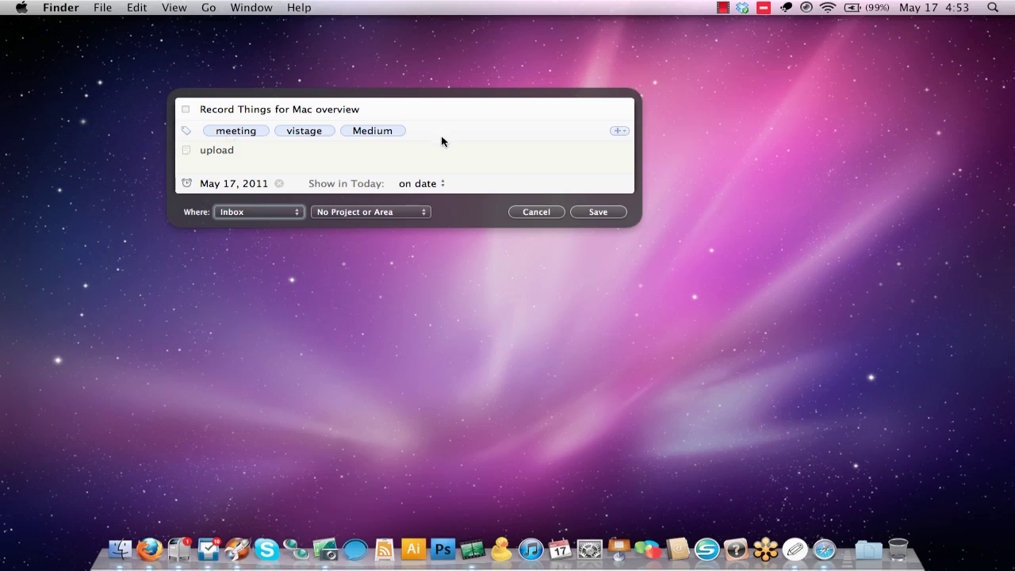
- Save the to-do without assigning a project or area, and reopen Things at the Inbox
left_click(352, 212)
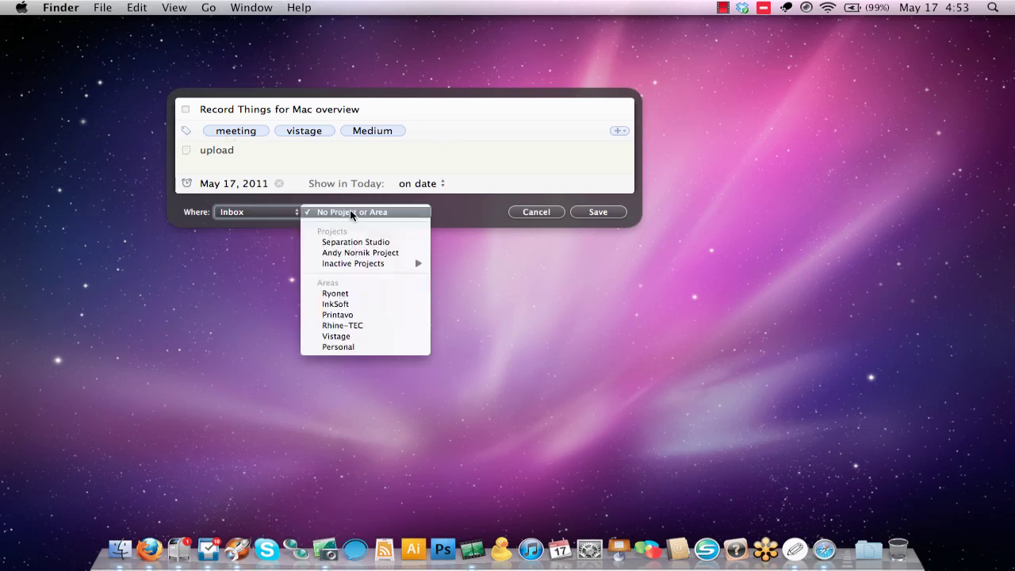
left_click(465, 208)
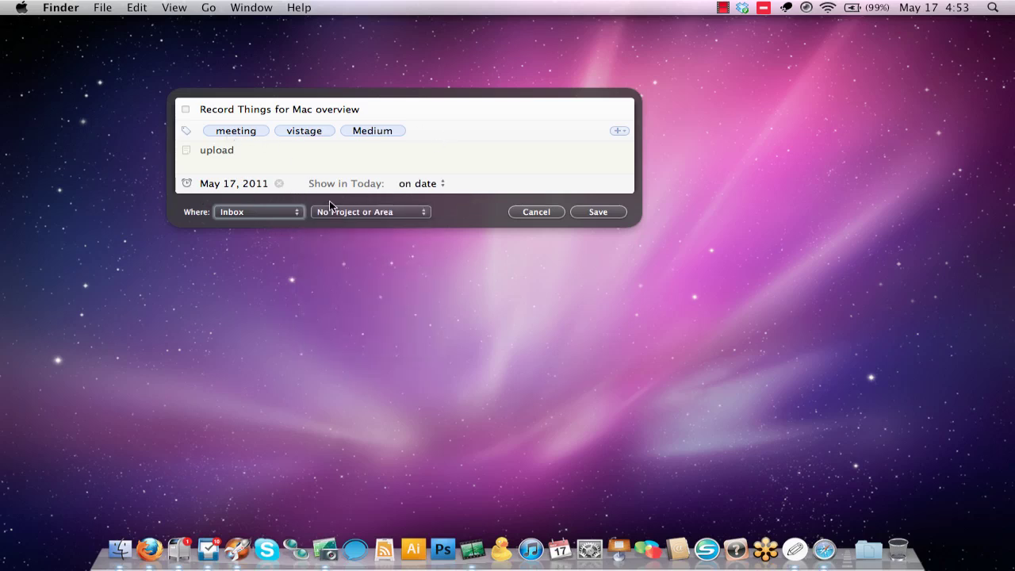
left_click(595, 213)
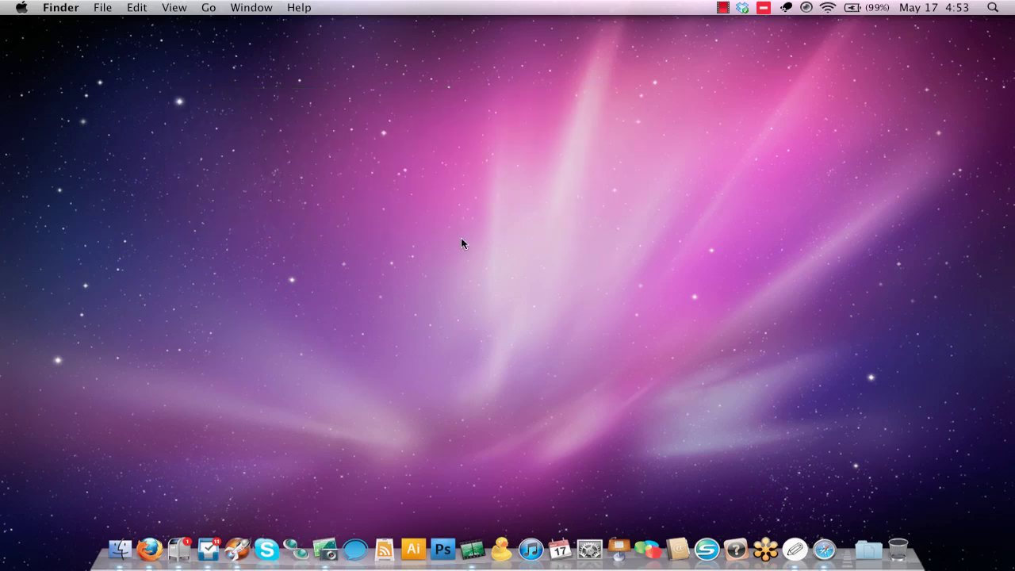
left_click(208, 549)
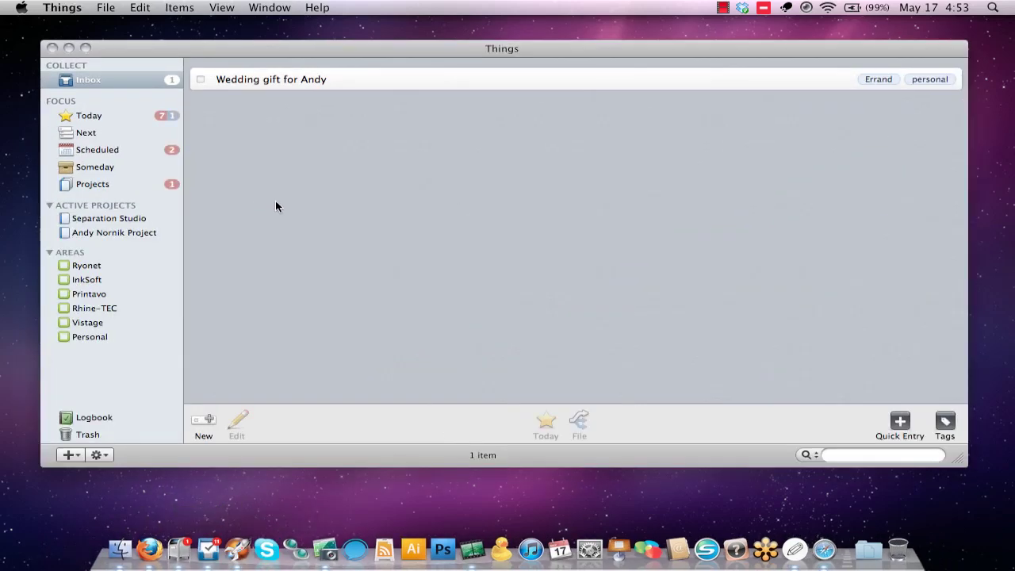
left_click(94, 82)
- Try to schedule the Inbox's wedding gift to-do, testing 4 days and 4 weeks before setting its review to 1 week
left_click_drag(333, 80, 138, 147)
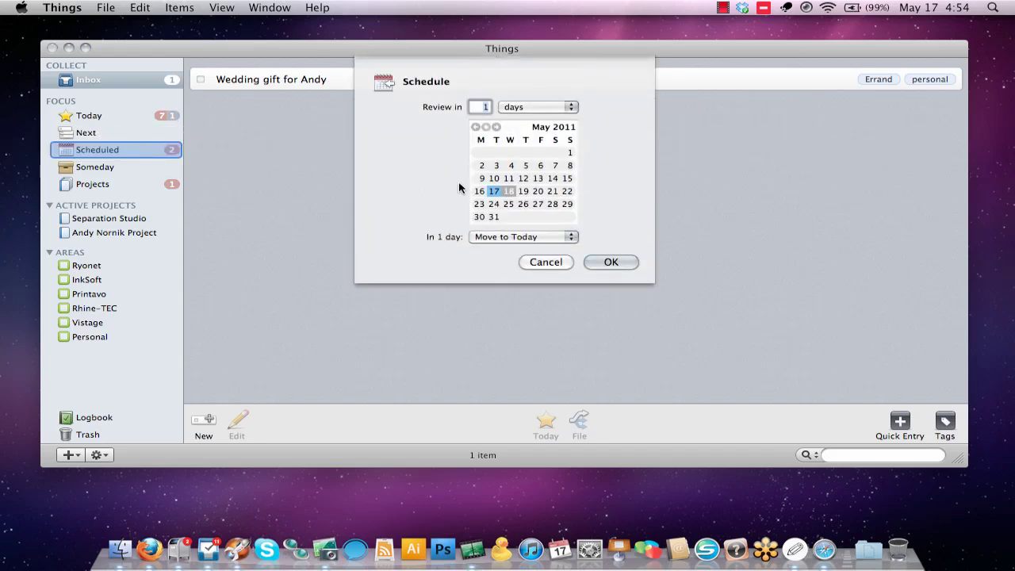
type("4")
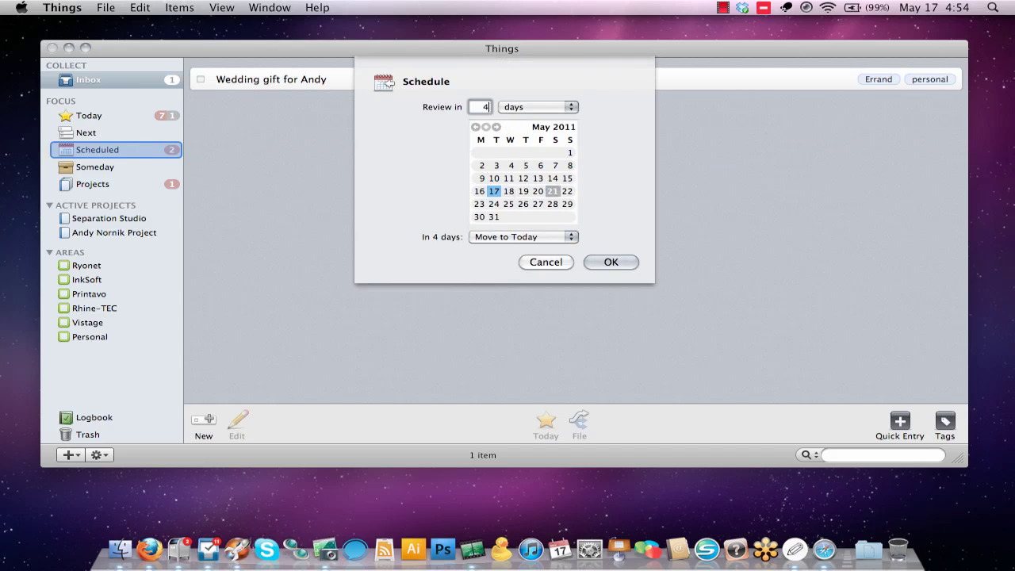
left_click(549, 108)
left_click(512, 119)
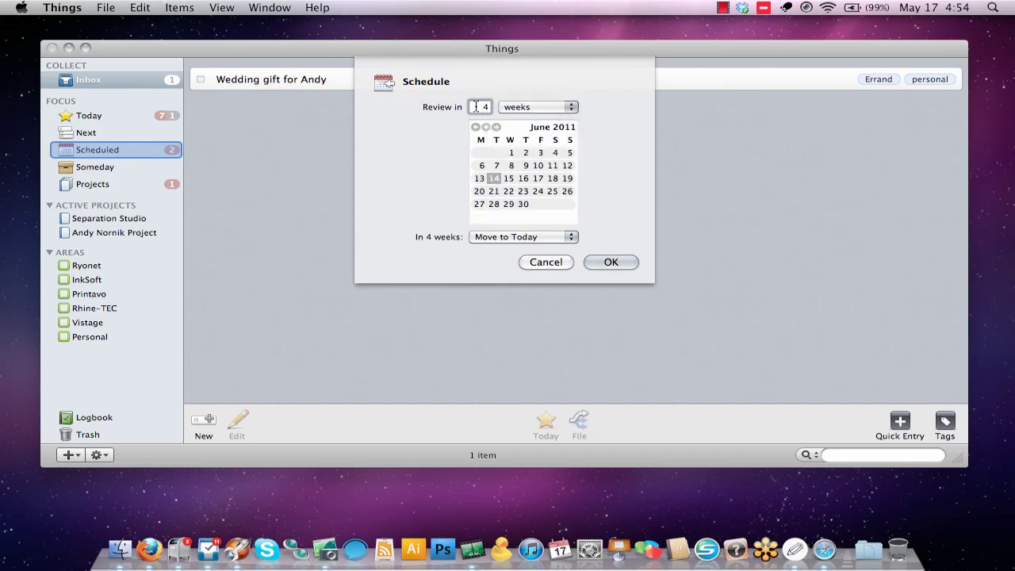
double_click(476, 107)
type("1")
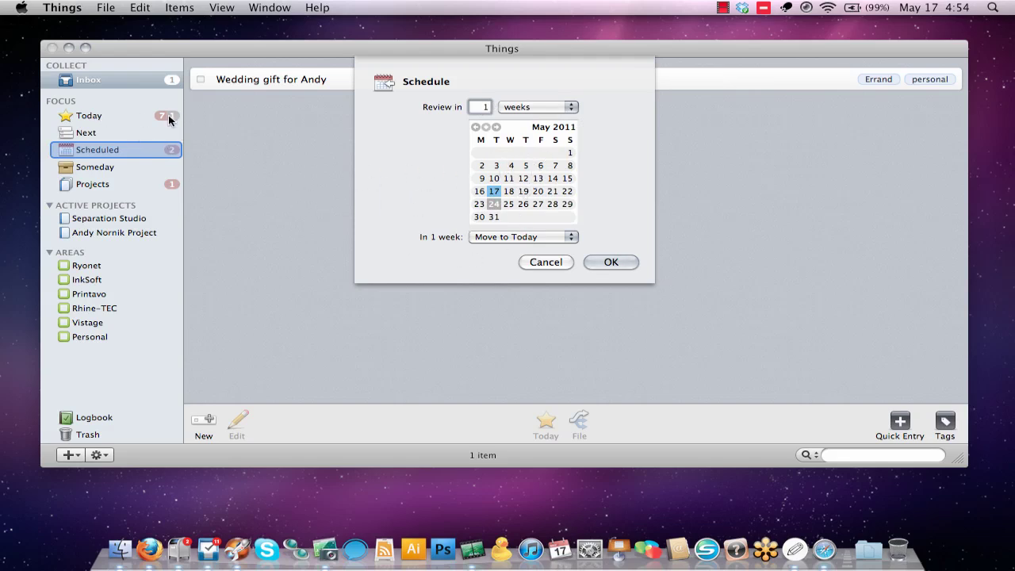
- Try the Highlight and Move to Today options for the scheduled review, and cancel the scheduling
left_click(508, 237)
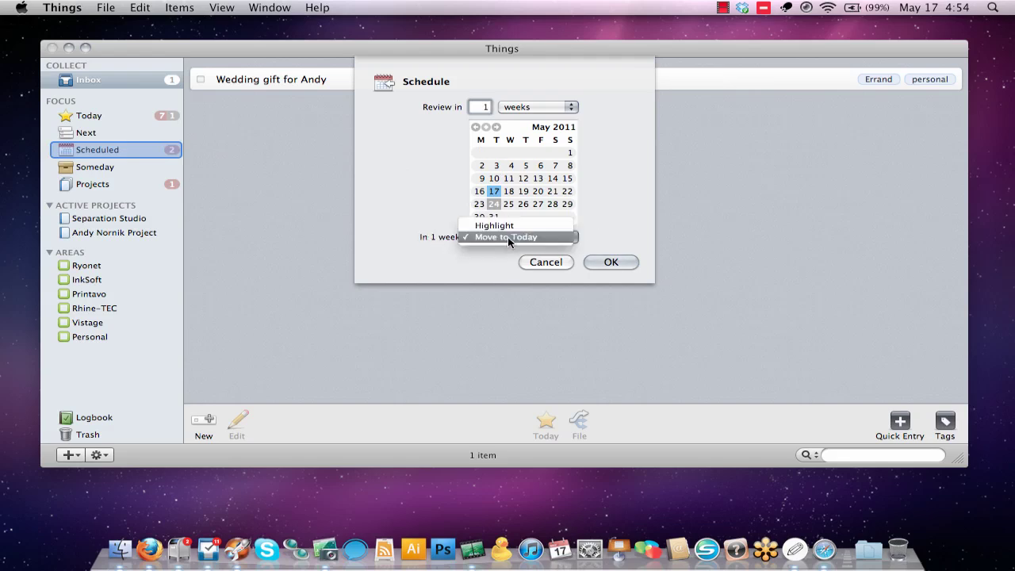
left_click(507, 237)
left_click_drag(508, 236, 512, 227)
left_click(508, 234)
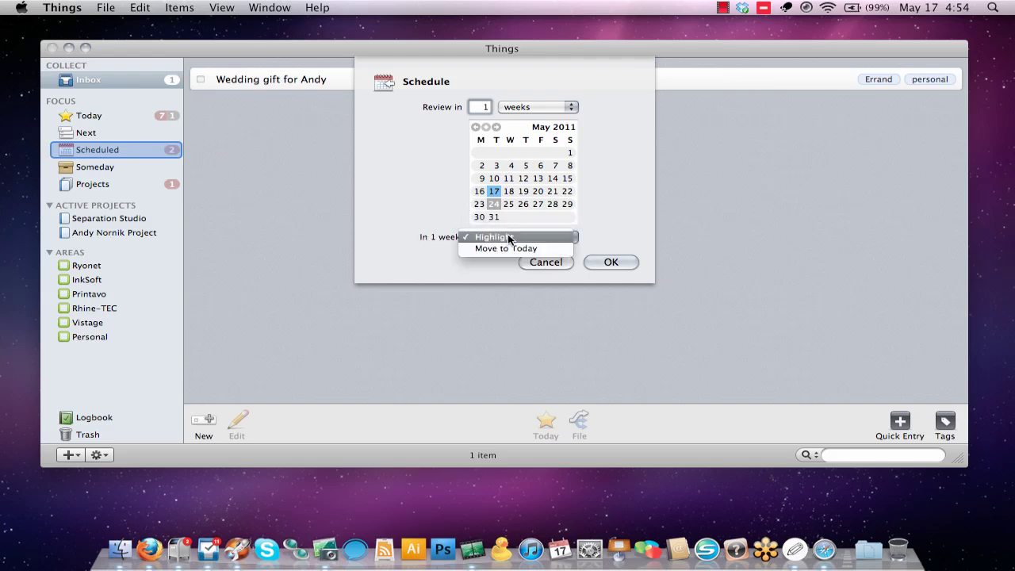
left_click(507, 248)
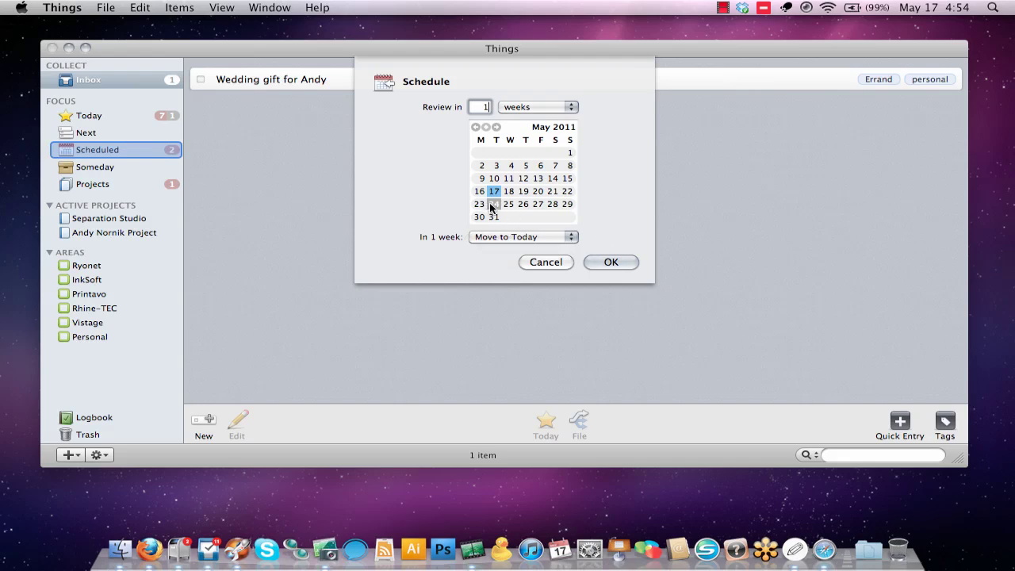
left_click(546, 262)
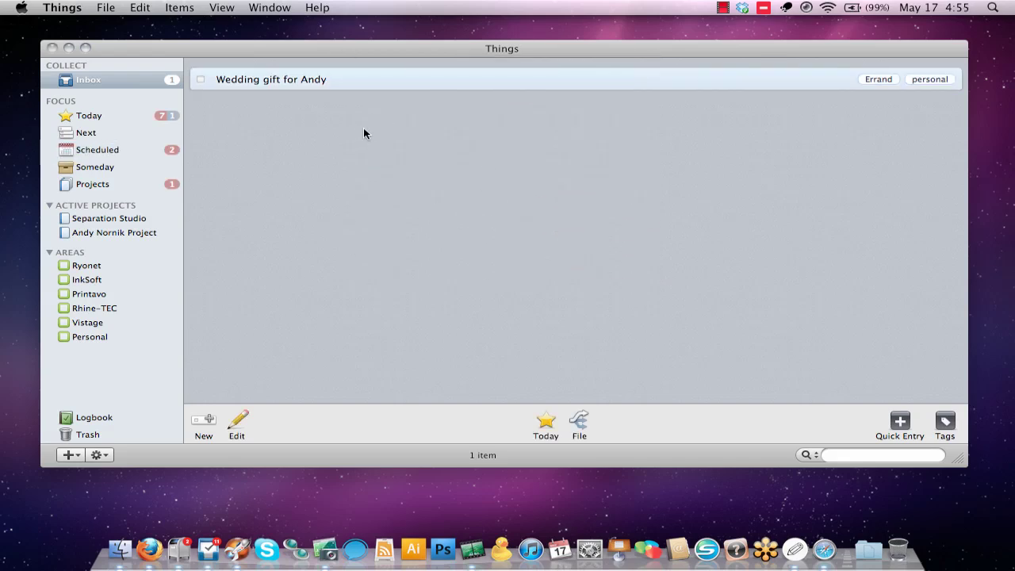
- Move the wedding gift to-do from the Inbox to Someday and show the Someday list
left_click_drag(354, 82, 112, 169)
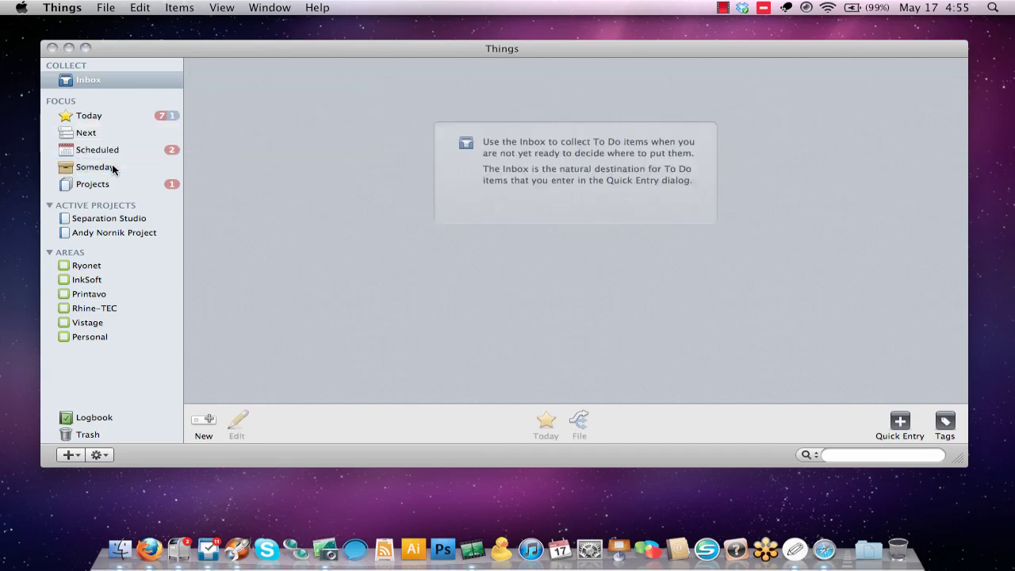
left_click(130, 168)
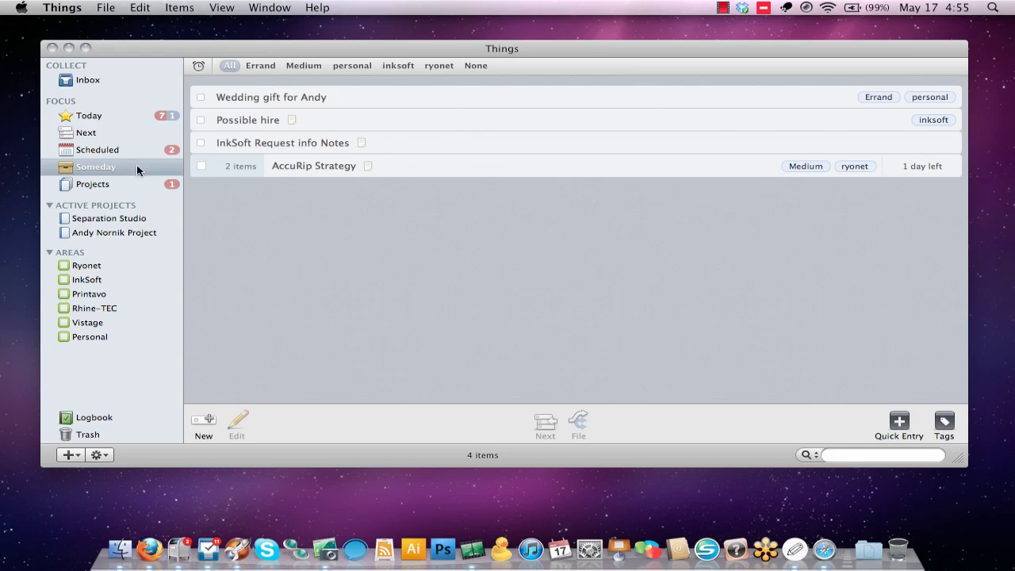
- Look through the Today and Projects lists and open the Separation Studio project's details
left_click(79, 115)
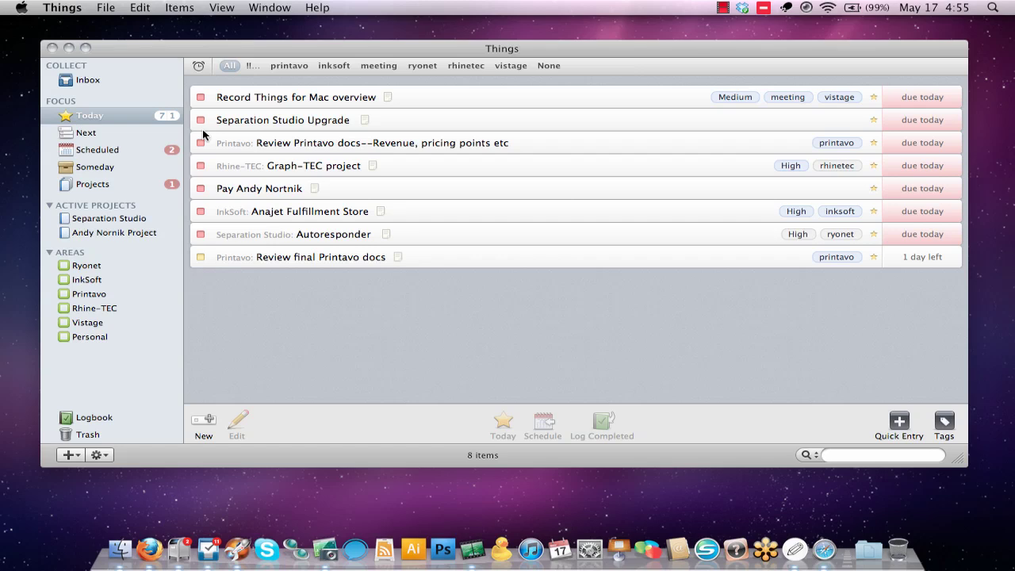
left_click(97, 185)
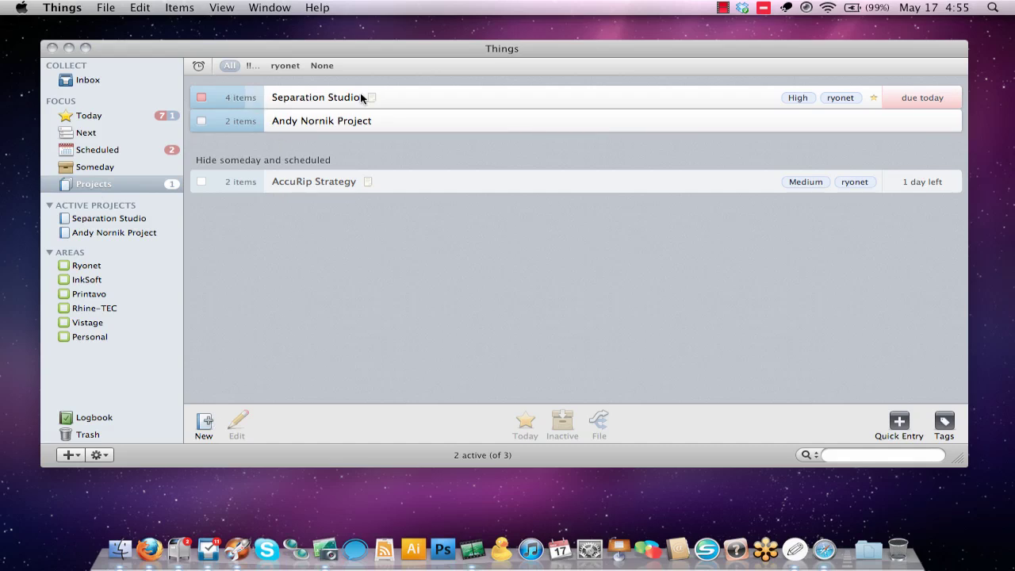
left_click(248, 98)
left_click(248, 98)
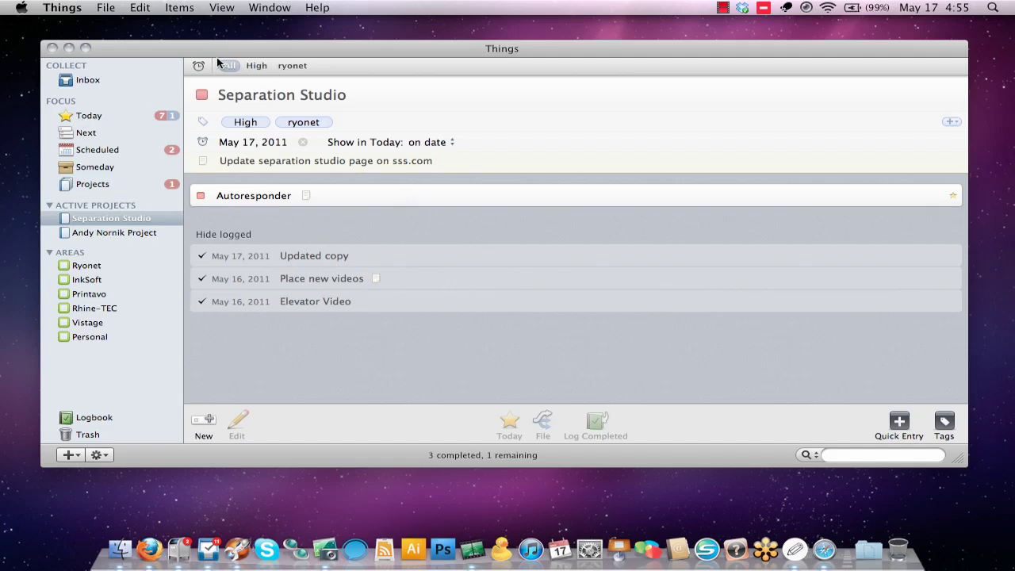
- Return to the Today list and filter its to-dos by the "meeting" tag
left_click(89, 117)
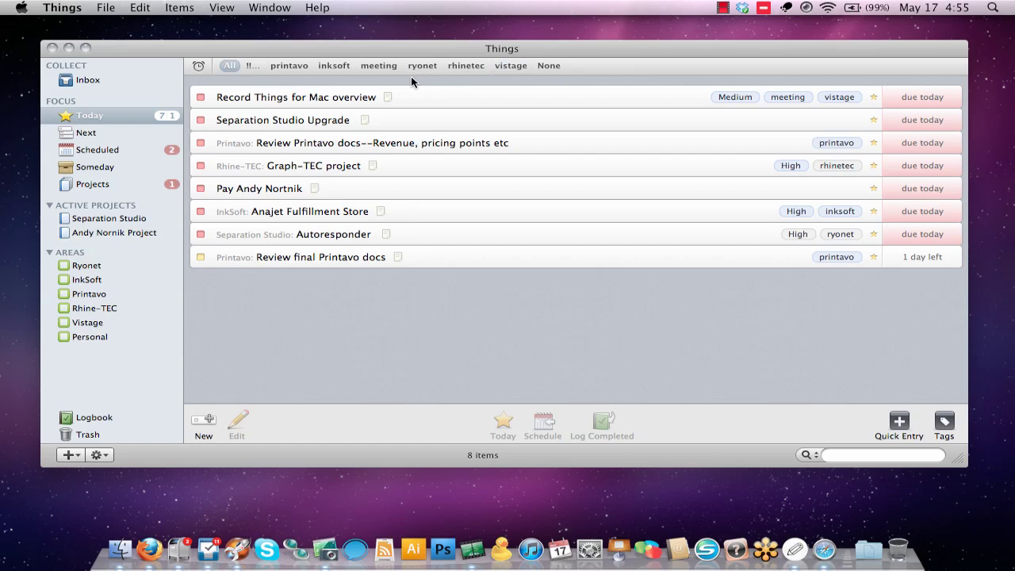
left_click(391, 65)
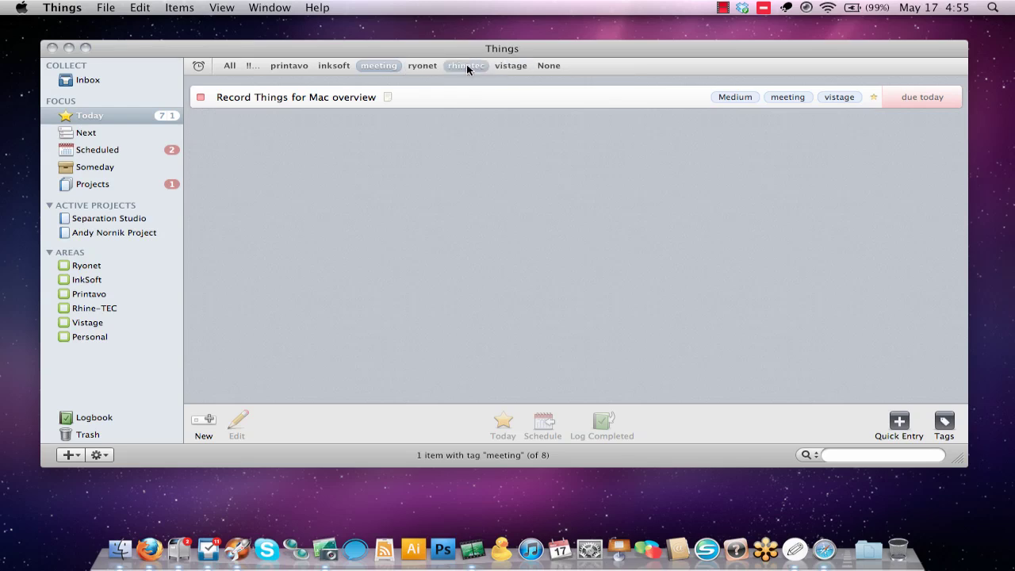
- Filter the Today list by the "!!" priority tag and narrow it to Medium
left_click(246, 65)
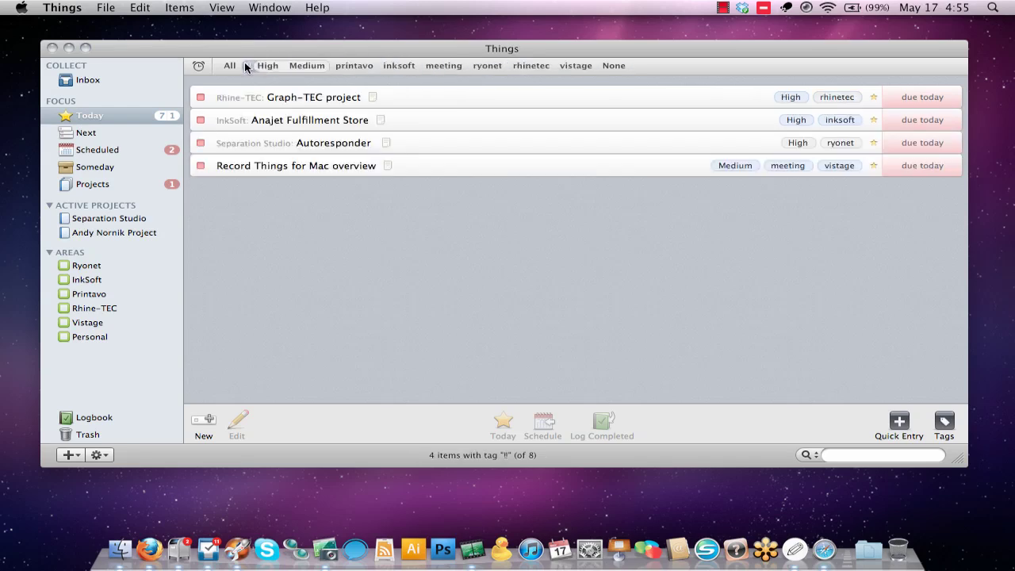
left_click(307, 65)
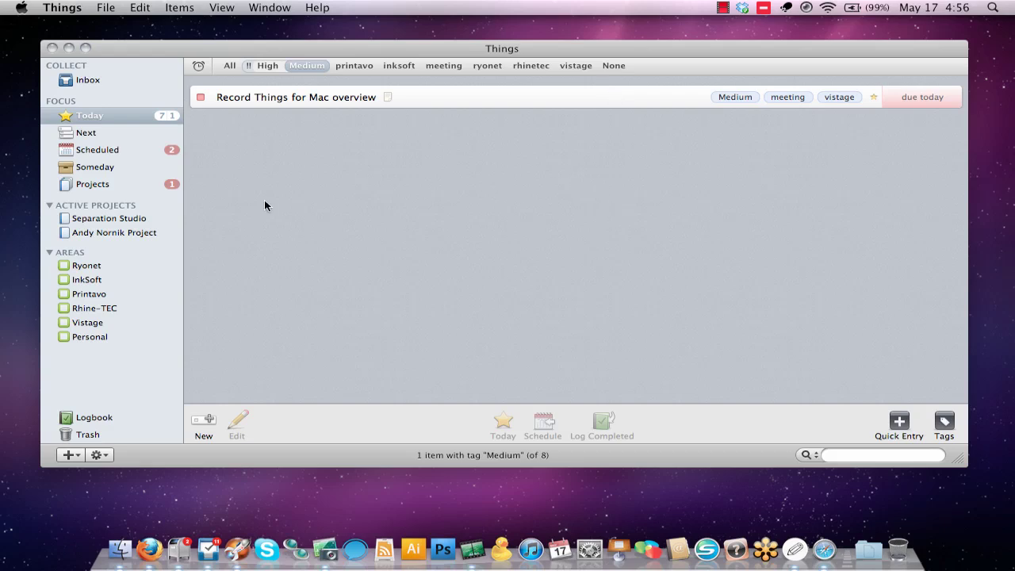
- Review the contents of both active projects and the full Projects list
left_click(88, 216)
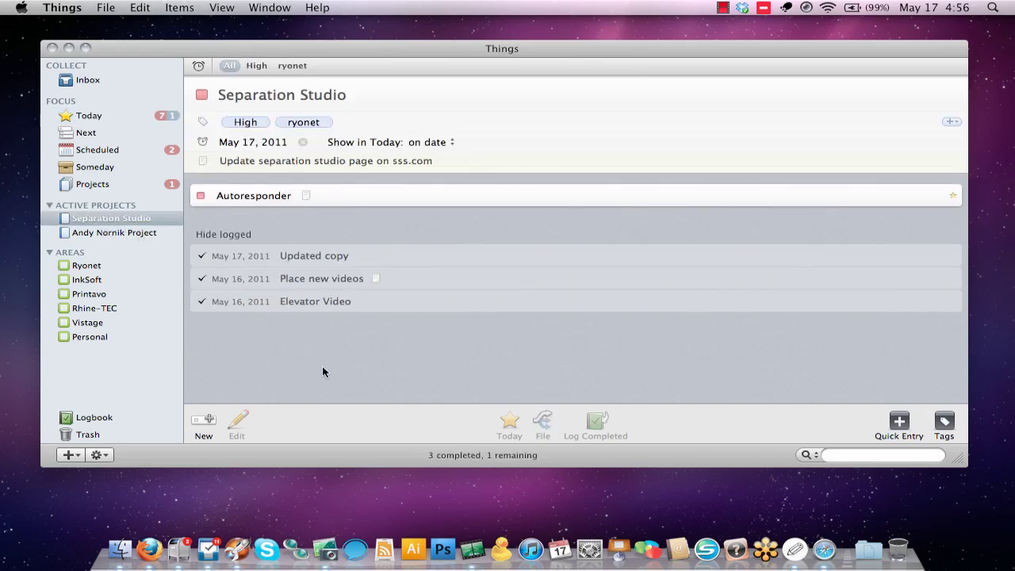
left_click(91, 236)
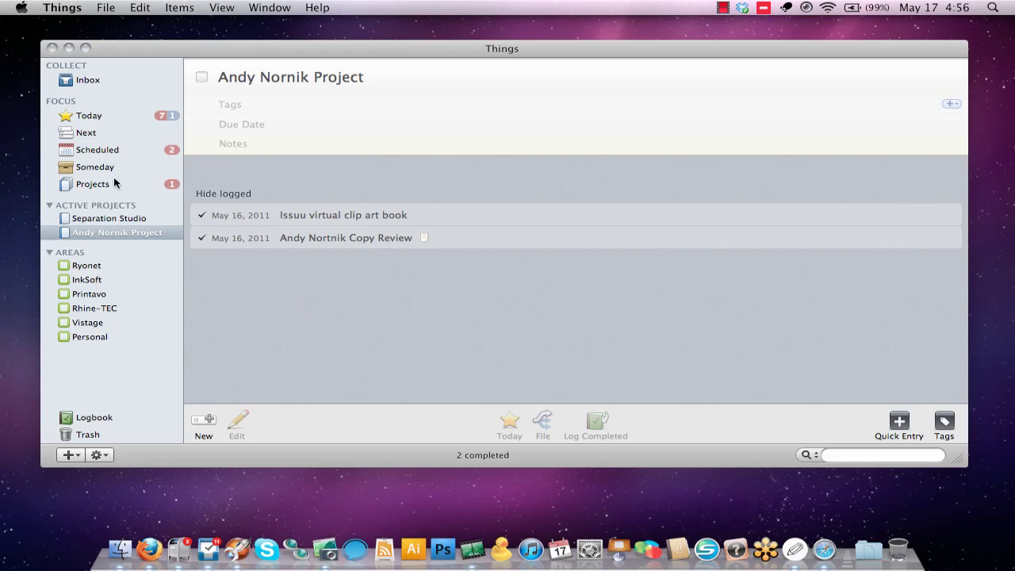
left_click(83, 218)
left_click(92, 184)
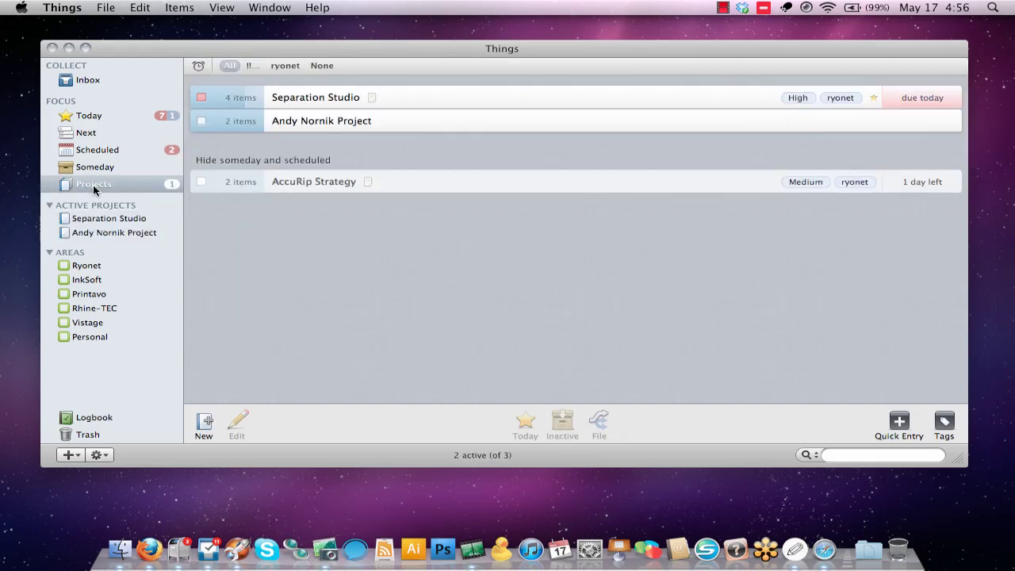
left_click(335, 120)
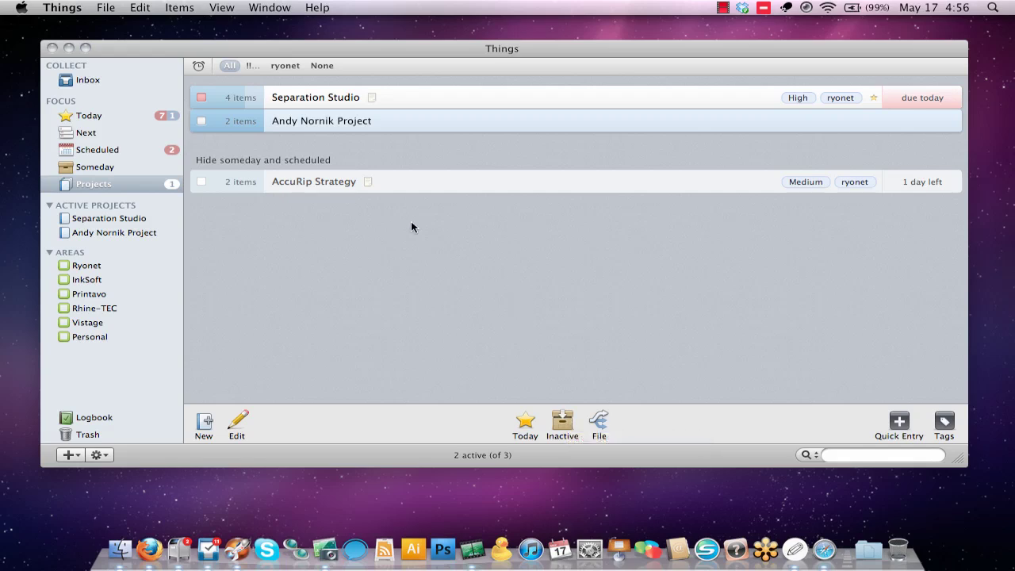
left_click(387, 284)
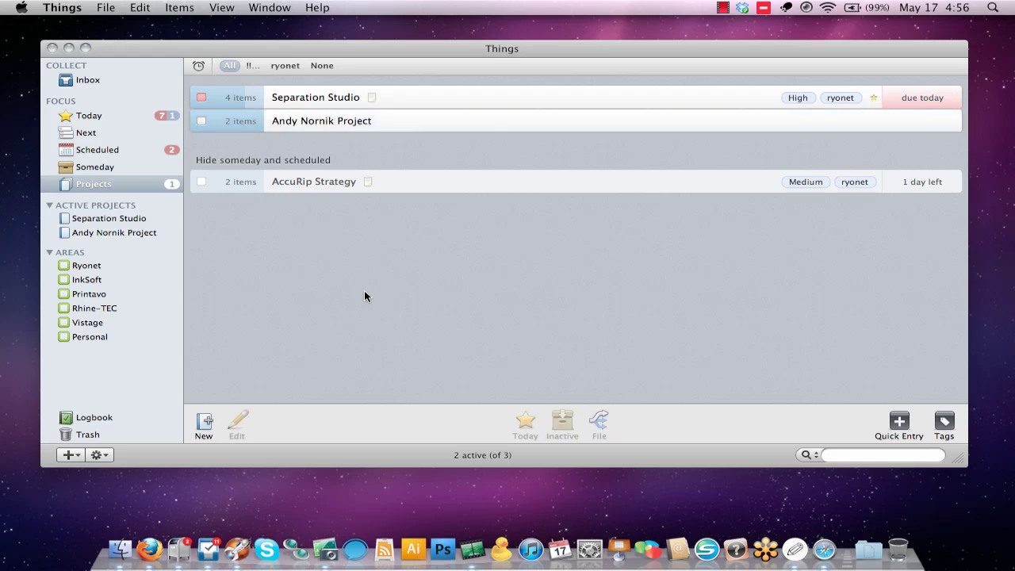
- Look through the to-dos in every area from Ryonet to Personal, and open the Logbook of completed items
left_click(49, 252)
left_click(48, 253)
left_click(84, 267)
left_click(87, 280)
left_click(90, 297)
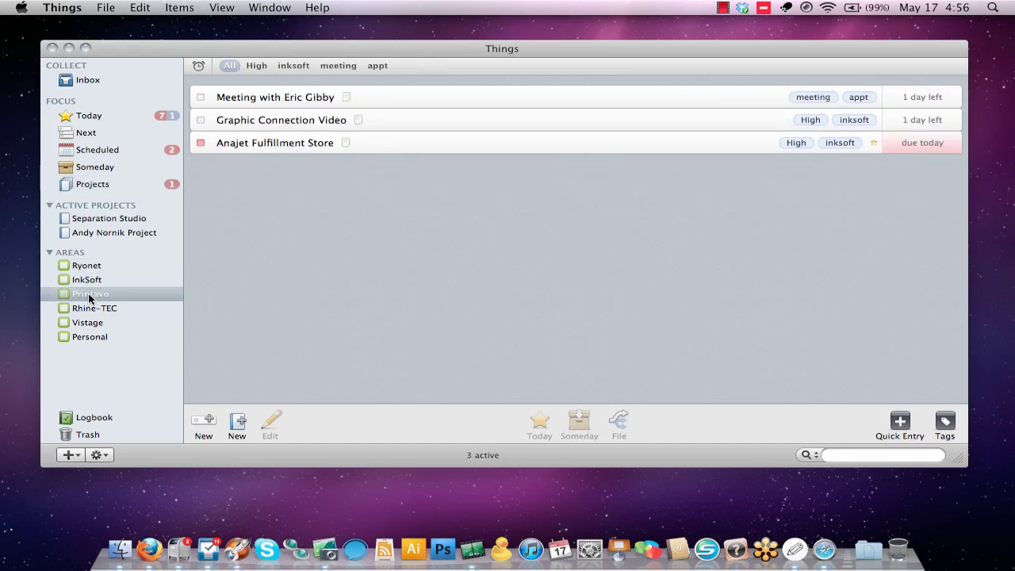
left_click(89, 310)
left_click(88, 322)
left_click(87, 338)
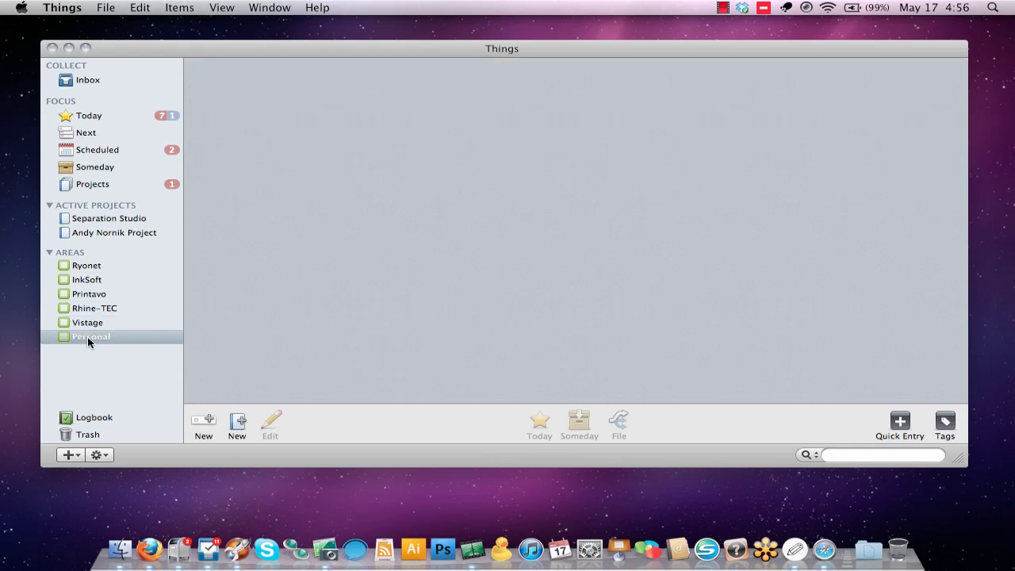
left_click(91, 310)
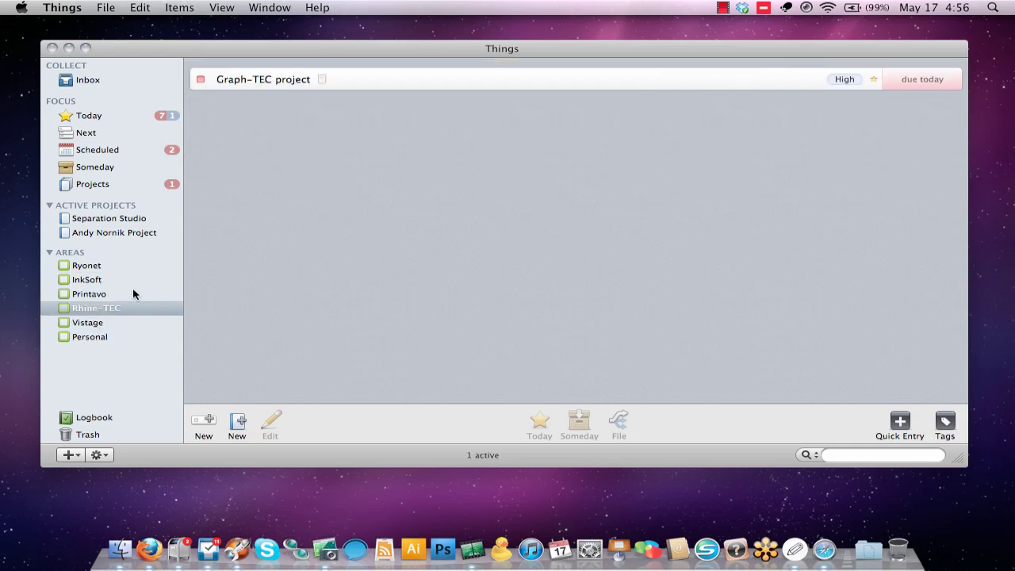
left_click(94, 294)
left_click(88, 280)
left_click(89, 268)
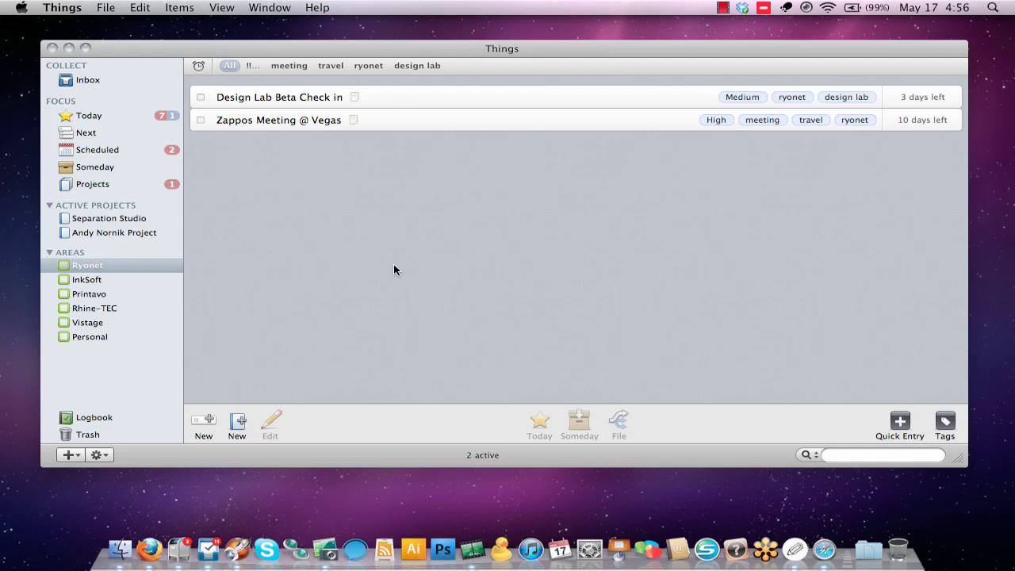
left_click(106, 418)
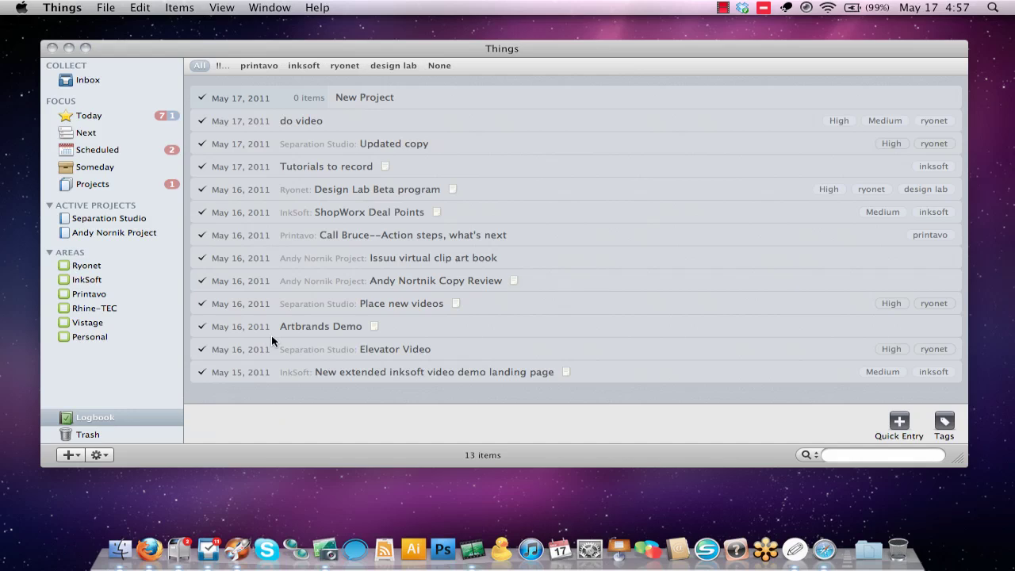
- Check the iCal and Devices sync settings in the preferences, and close the preferences
left_click(69, 9)
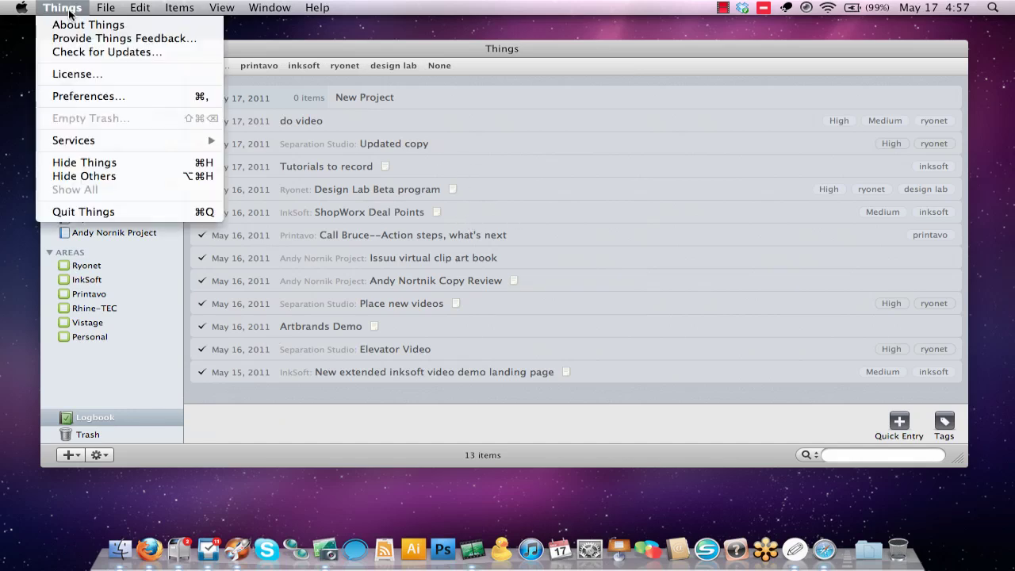
left_click(86, 94)
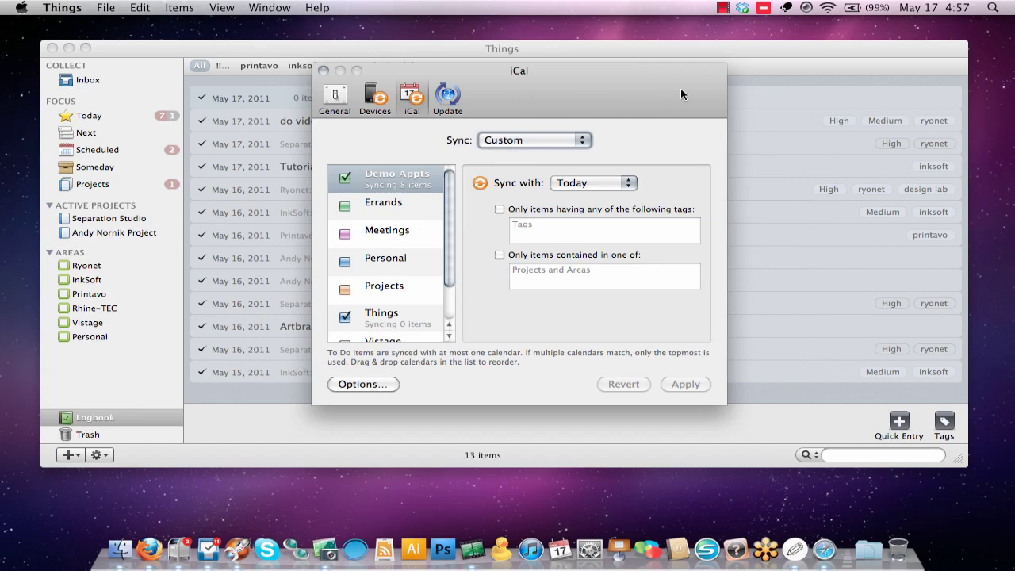
left_click(374, 97)
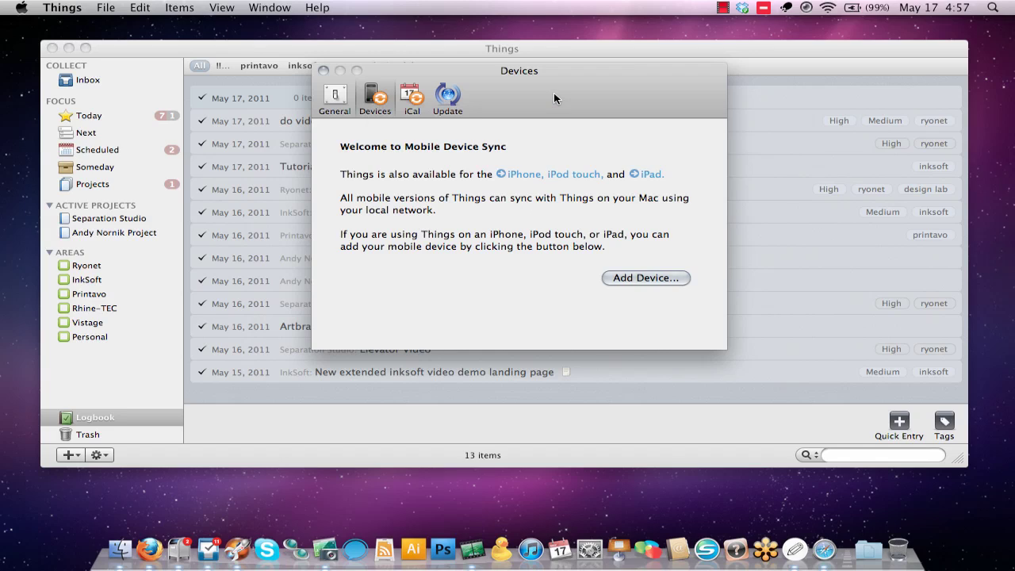
left_click(324, 72)
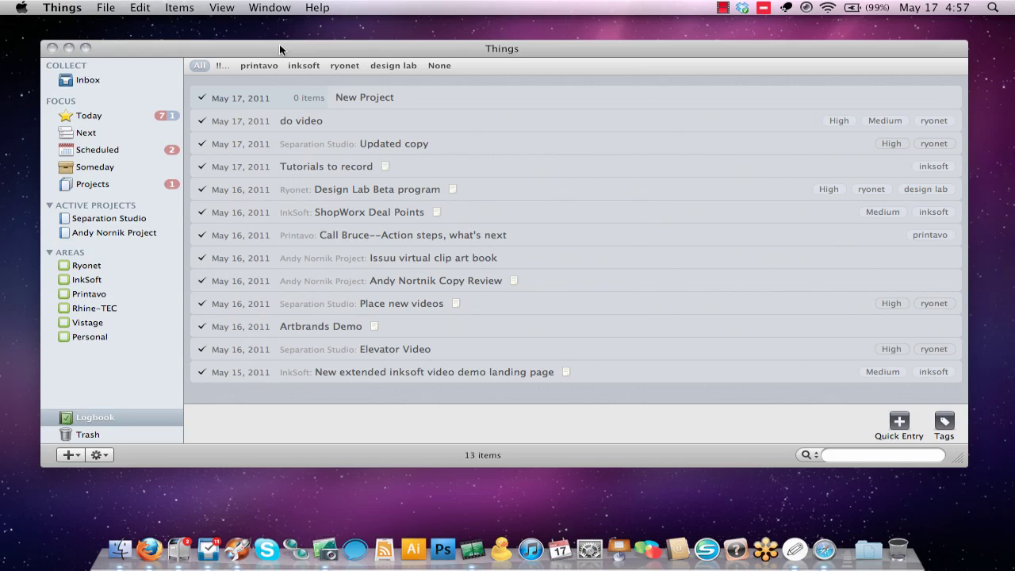
- Show the Things Inbox, and switch to Postbox to browse the mail and open the "Deal Points" message
left_click(63, 84)
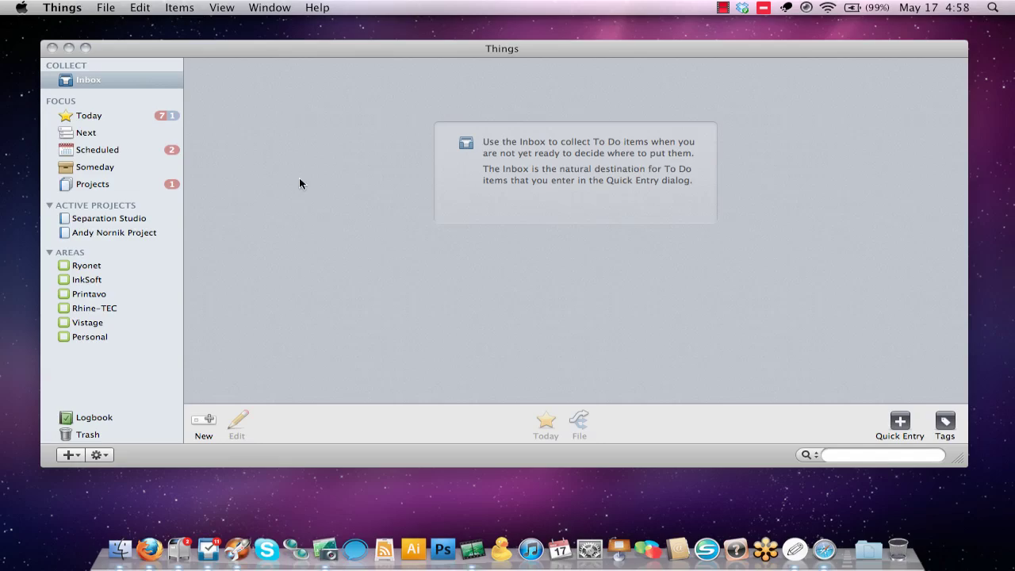
left_click(178, 547)
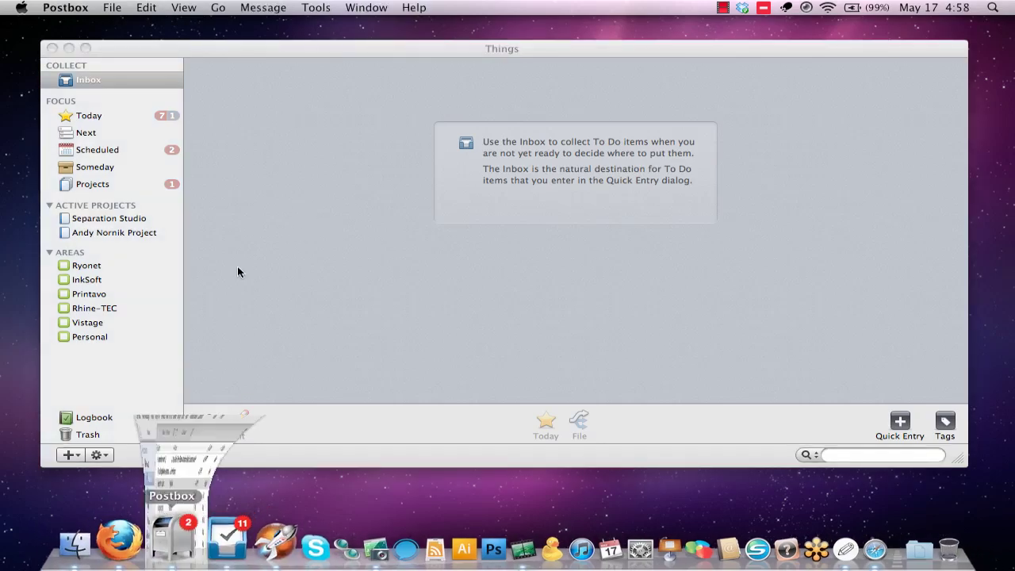
scroll(260, 210, "down", 8)
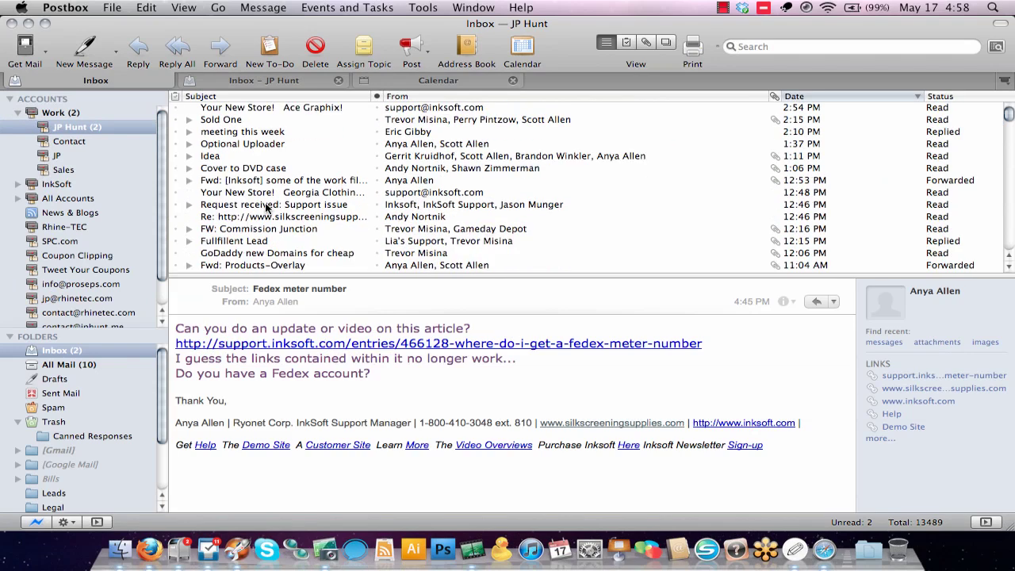
scroll(267, 206, "down", 2)
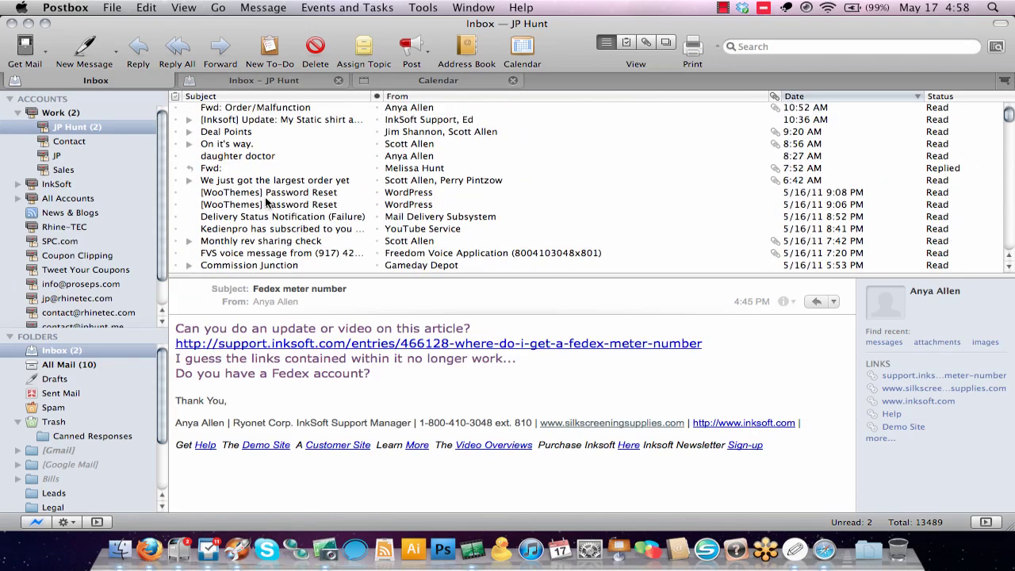
left_click(242, 183)
scroll(232, 350, "down", 3)
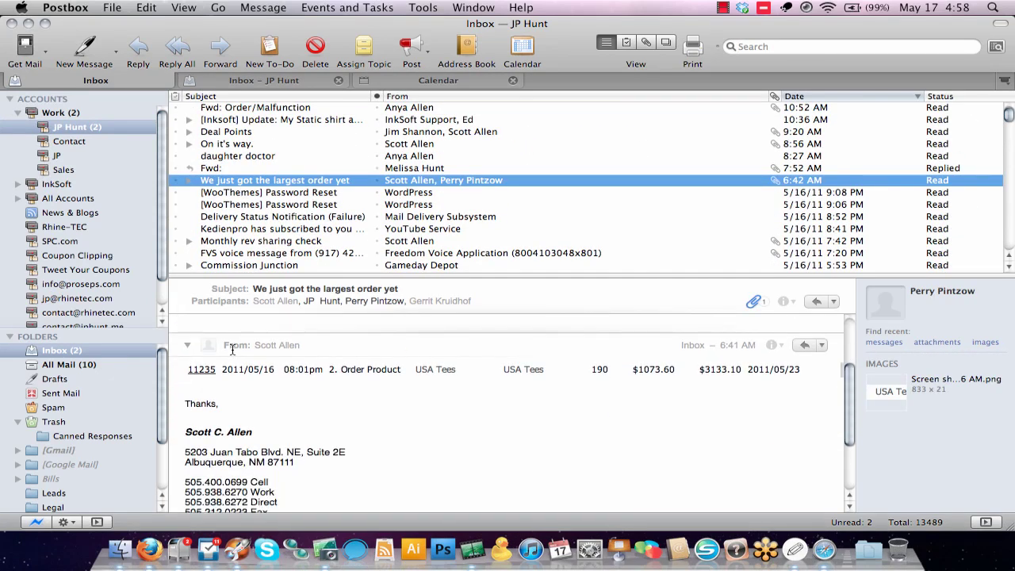
scroll(233, 350, "down", 4)
left_click(222, 157)
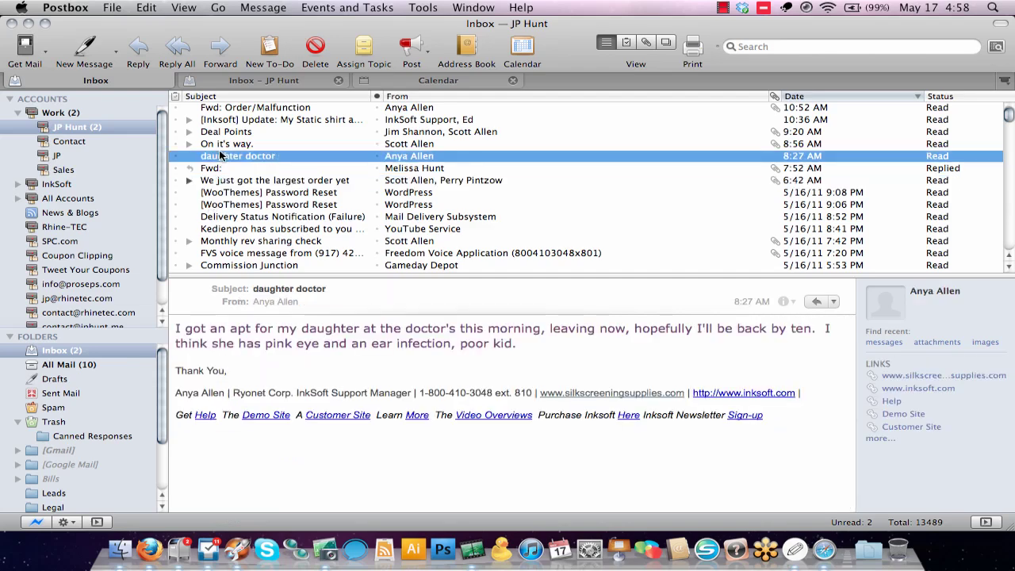
left_click(225, 133)
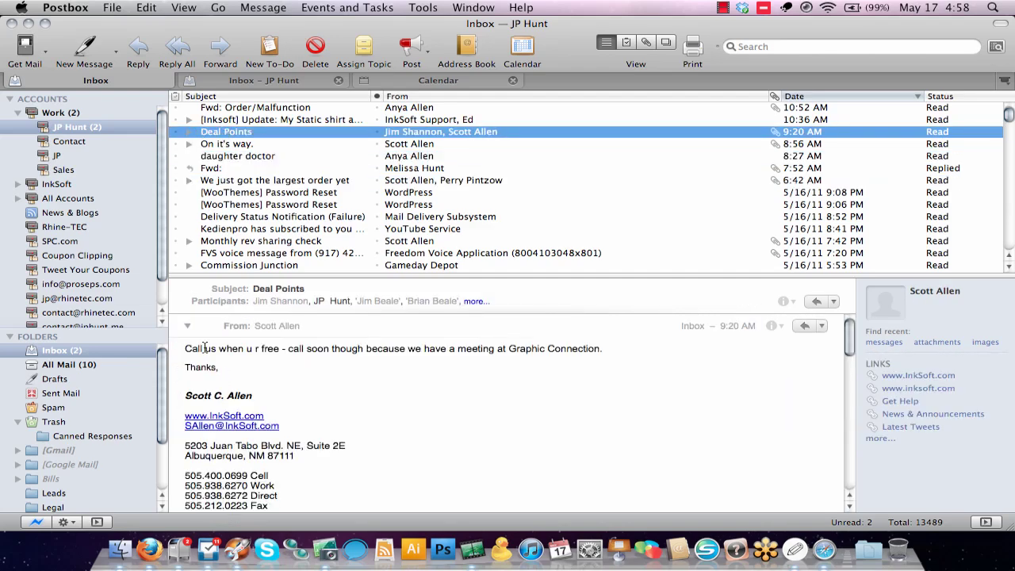
- Select the text of the "Deal Points" message and autofill it into a new quick-entry to-do
left_click_drag(184, 349, 510, 392)
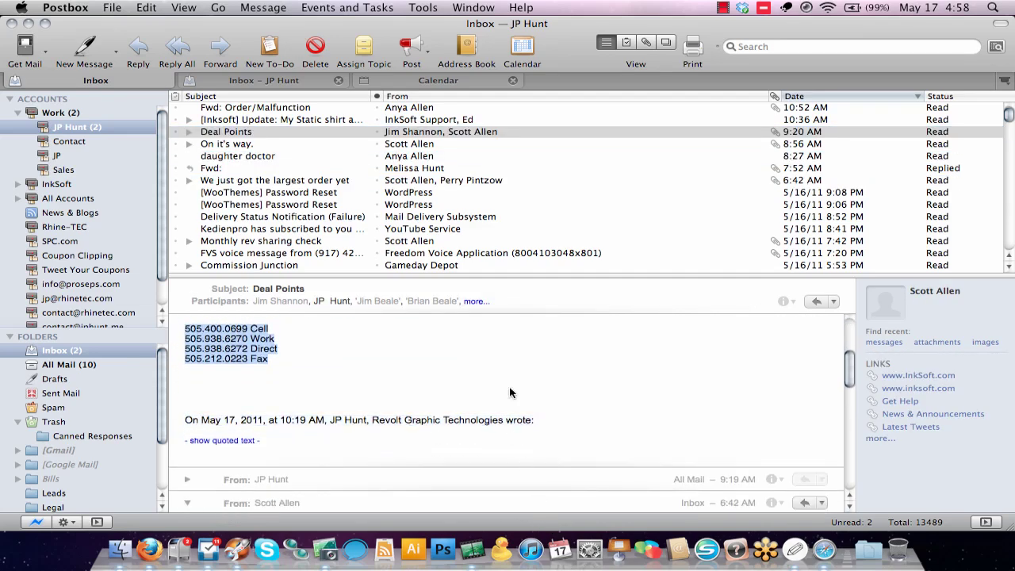
scroll(510, 392, "up", 5)
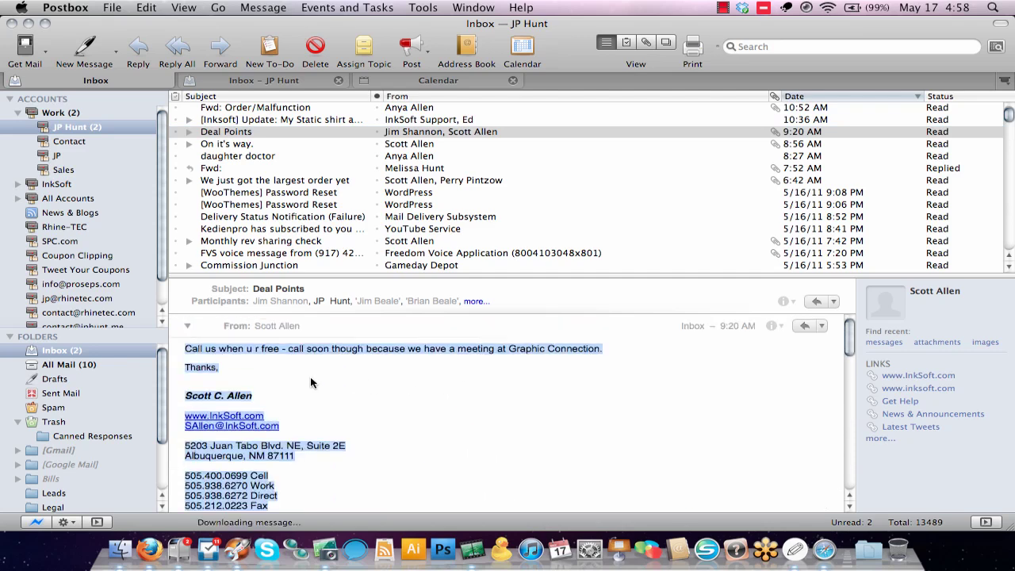
key("super+shift+t")
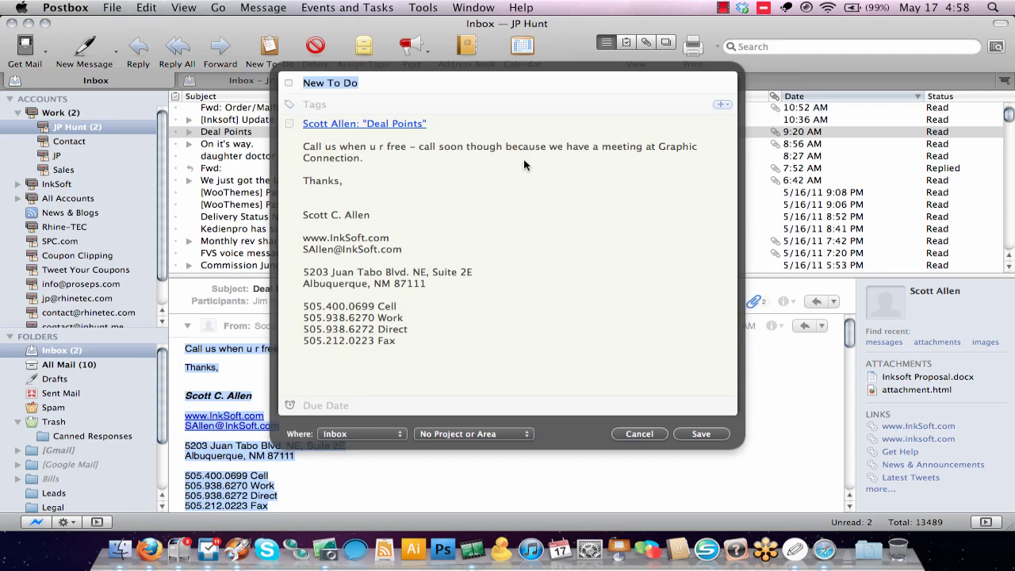
- Try adding "Lexus payments.xlsx" from Documents and a "Deal Points" email as links in the to-do's notes, and cancel the entry
left_click(876, 543)
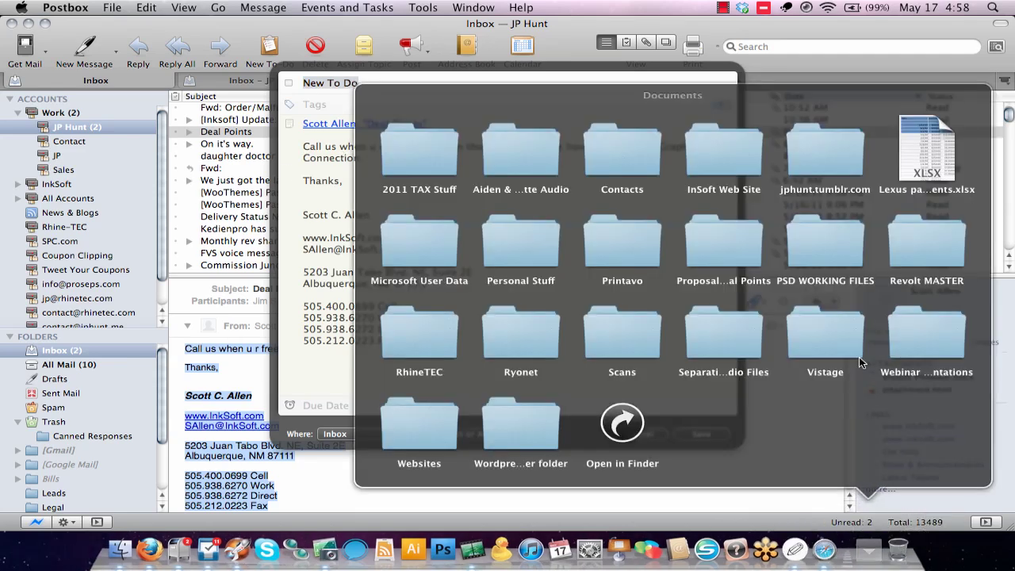
left_click_drag(901, 197, 365, 369)
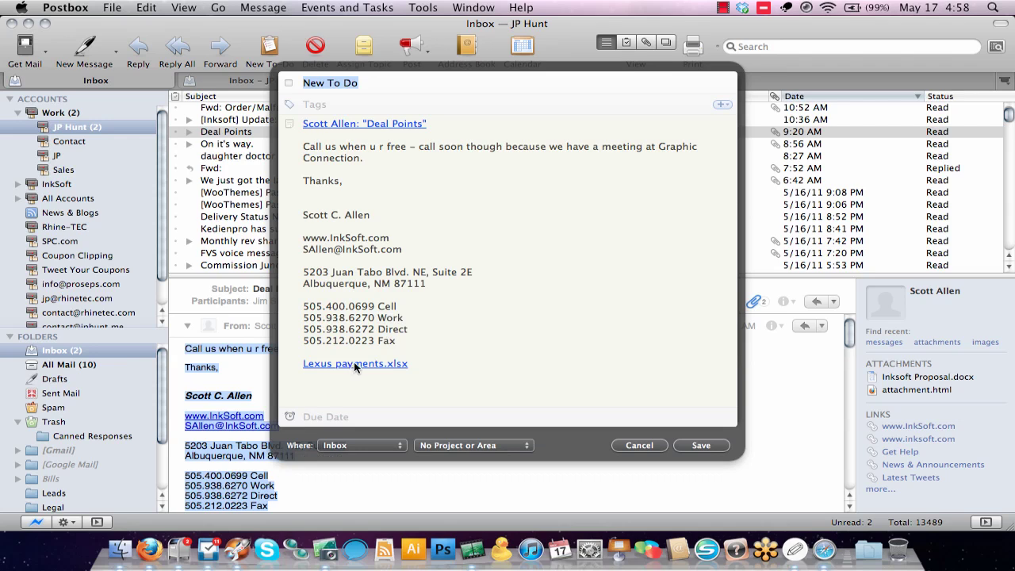
left_click(215, 133)
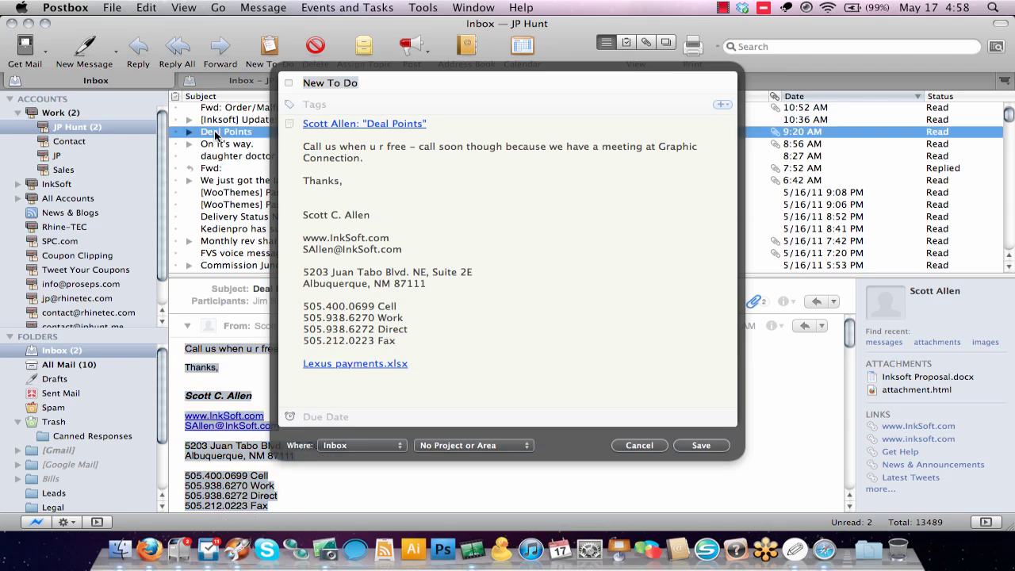
left_click(405, 317)
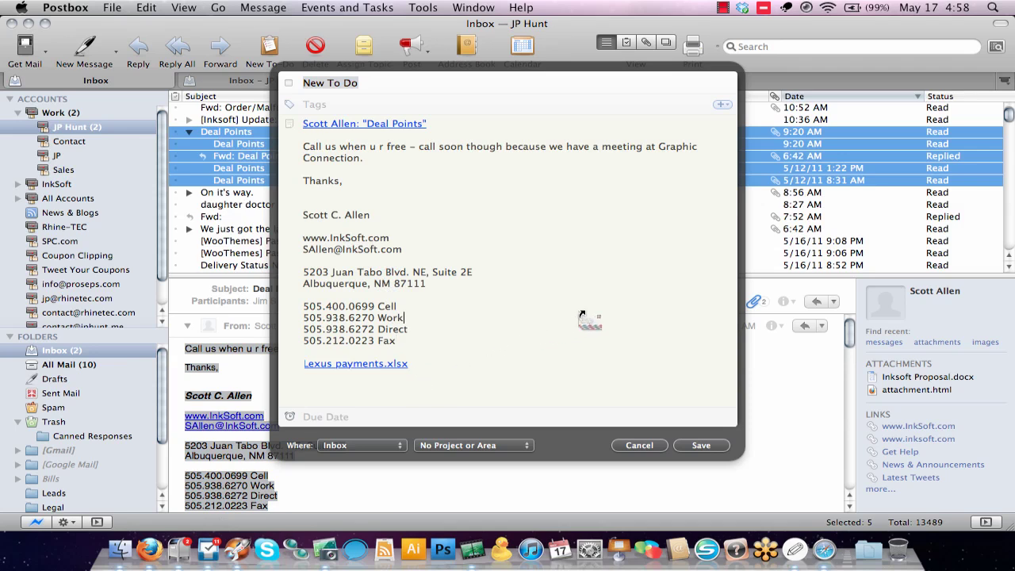
left_click_drag(581, 314, 433, 383)
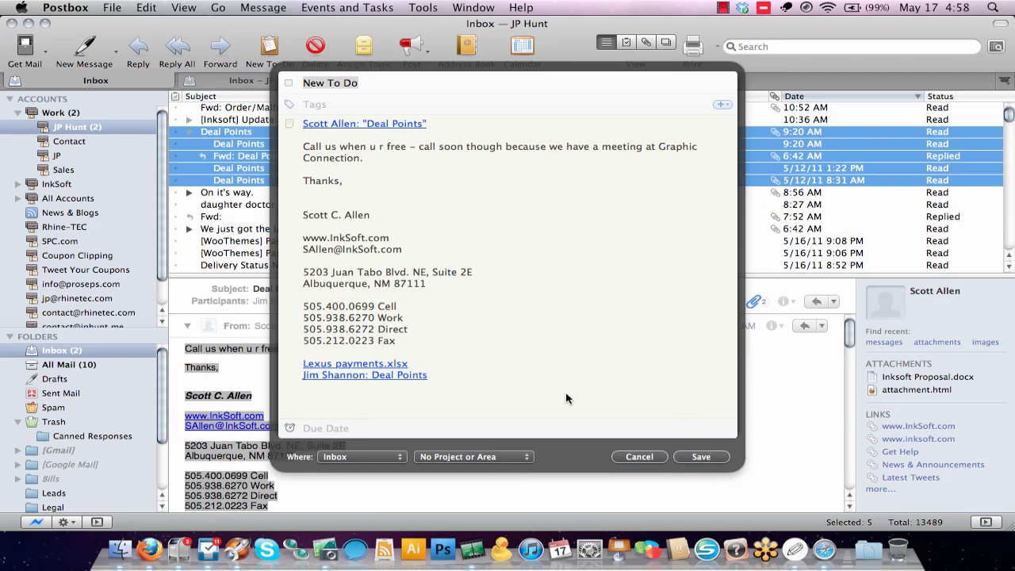
left_click(640, 457)
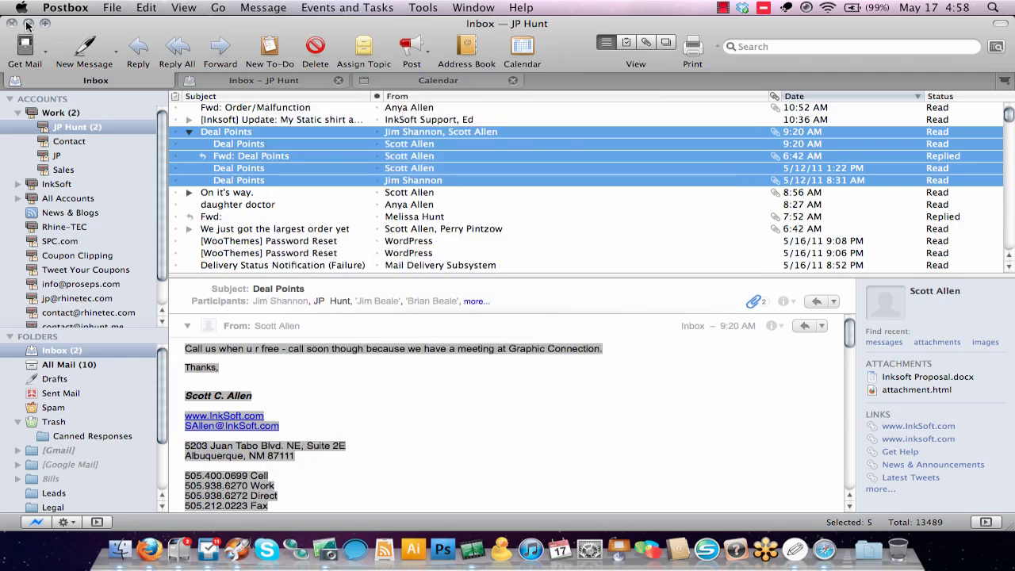
- Try an autofilled quick-entry to-do from all the selected "Deal Points" thread messages, and cancel it
key("super+shift+t")
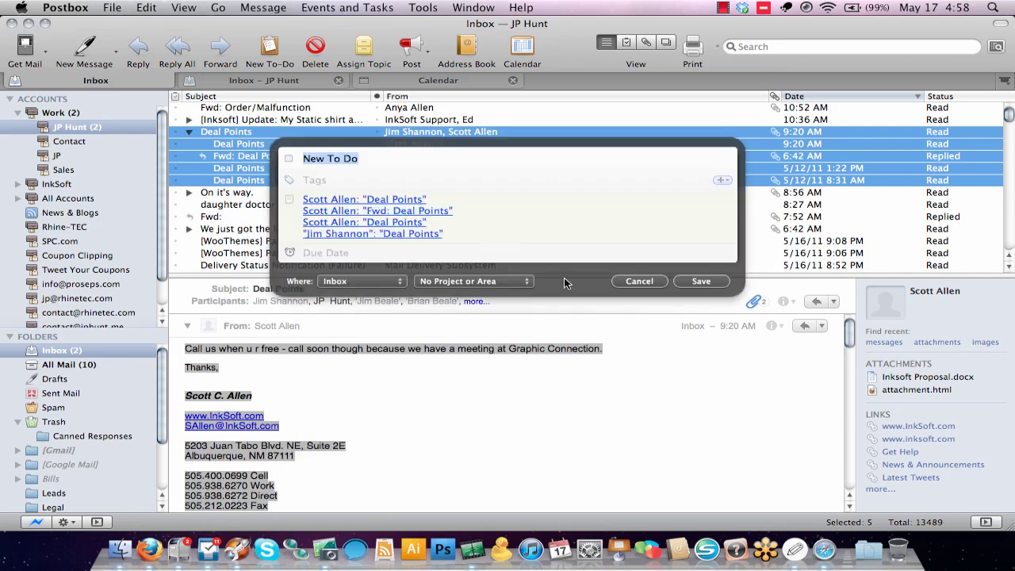
key("Escape")
- Minimize the Postbox and Things windows to show the desktop
left_click(29, 23)
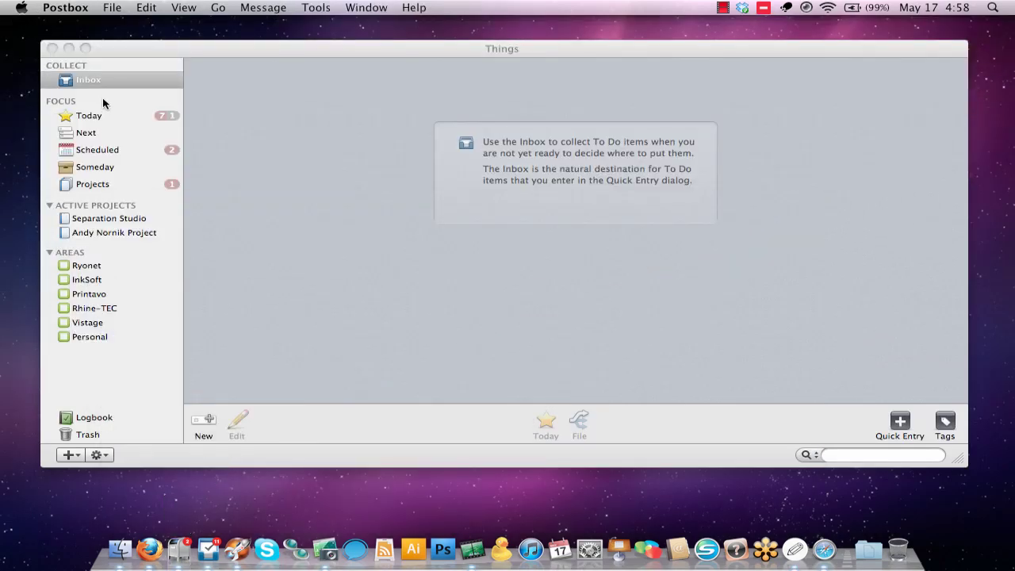
left_click(69, 47)
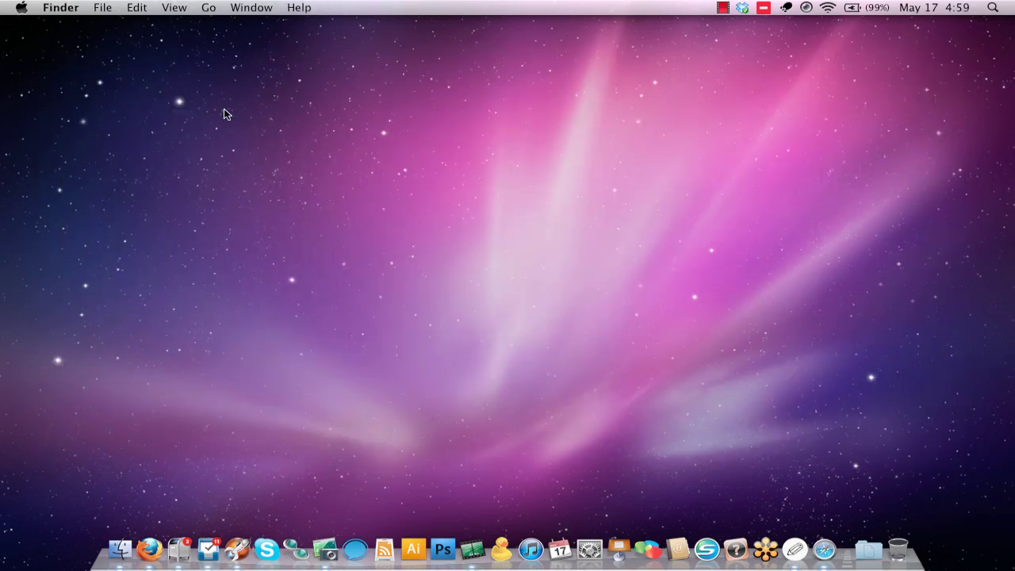
left_click(764, 8)
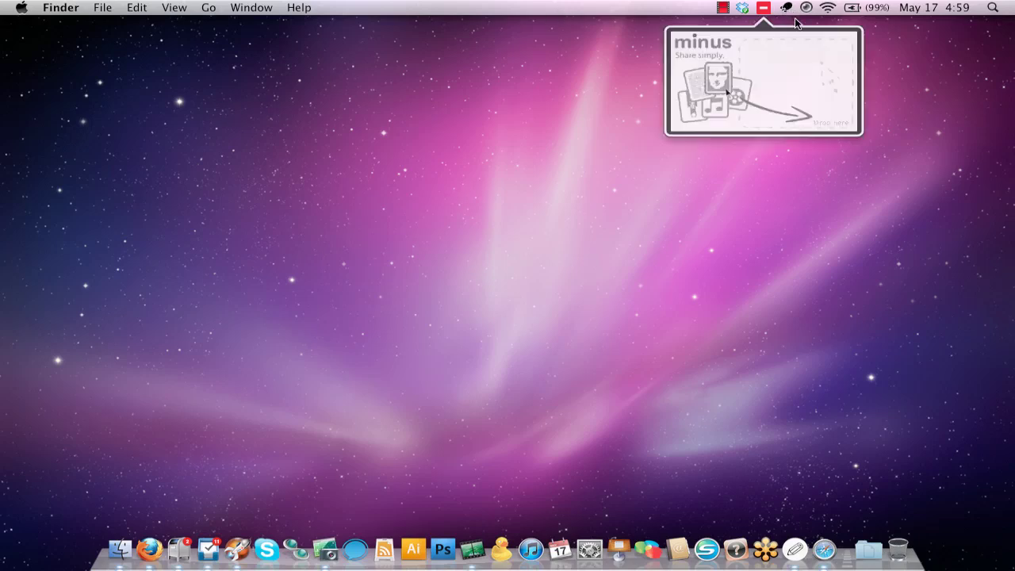
left_click(797, 22)
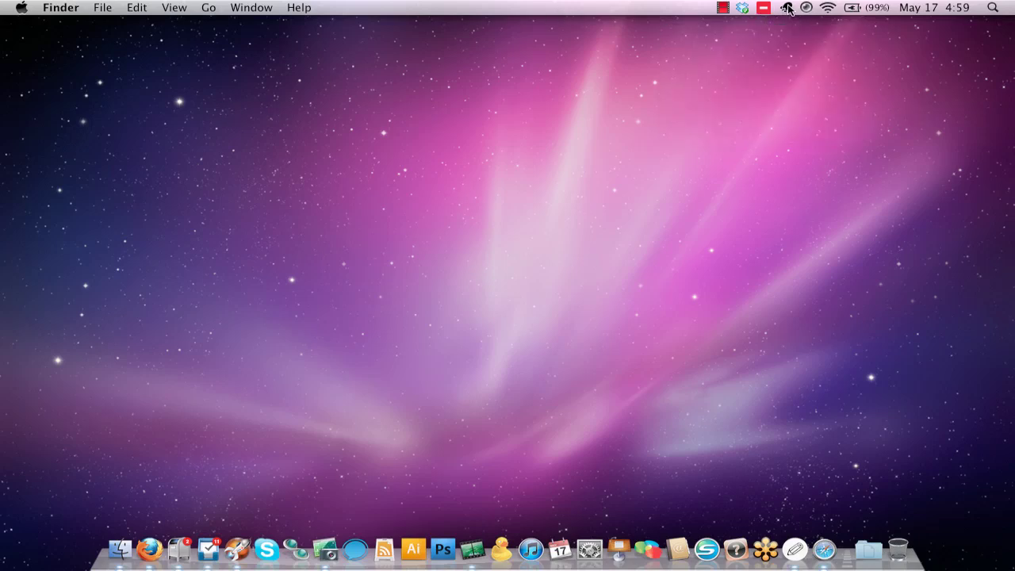
left_click(787, 8)
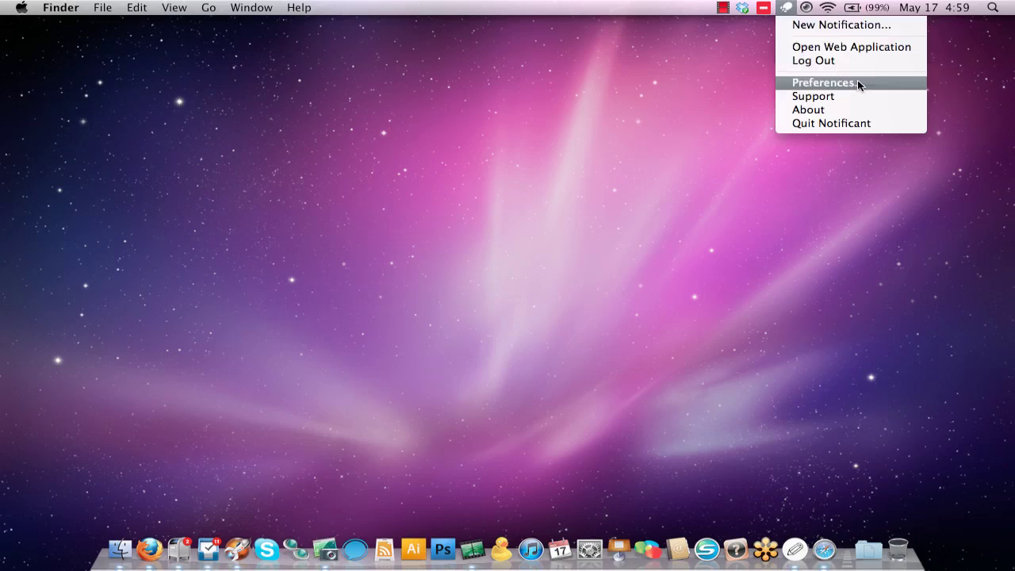
left_click(828, 25)
left_click(332, 158)
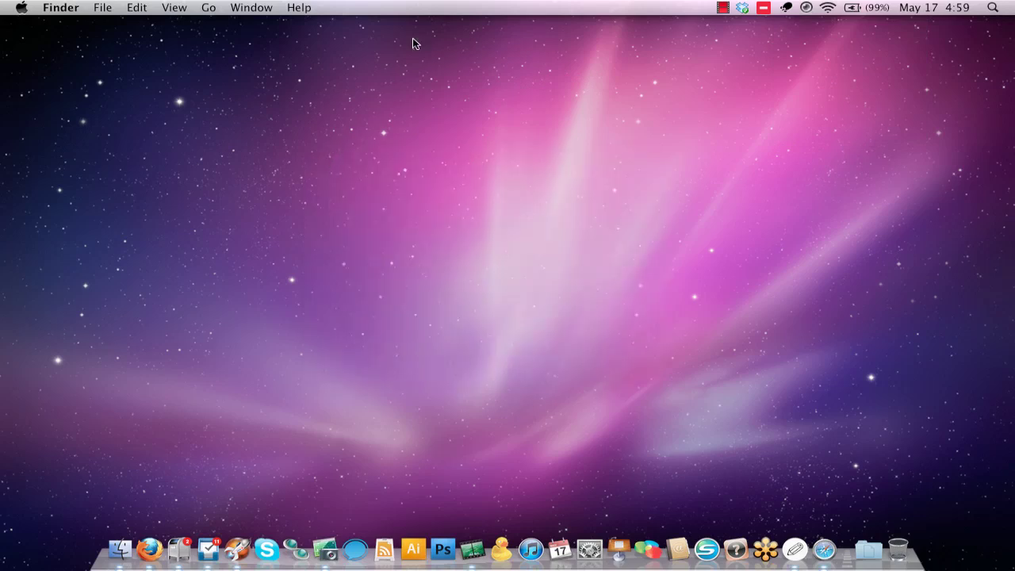
key("ctrl+alt+space")
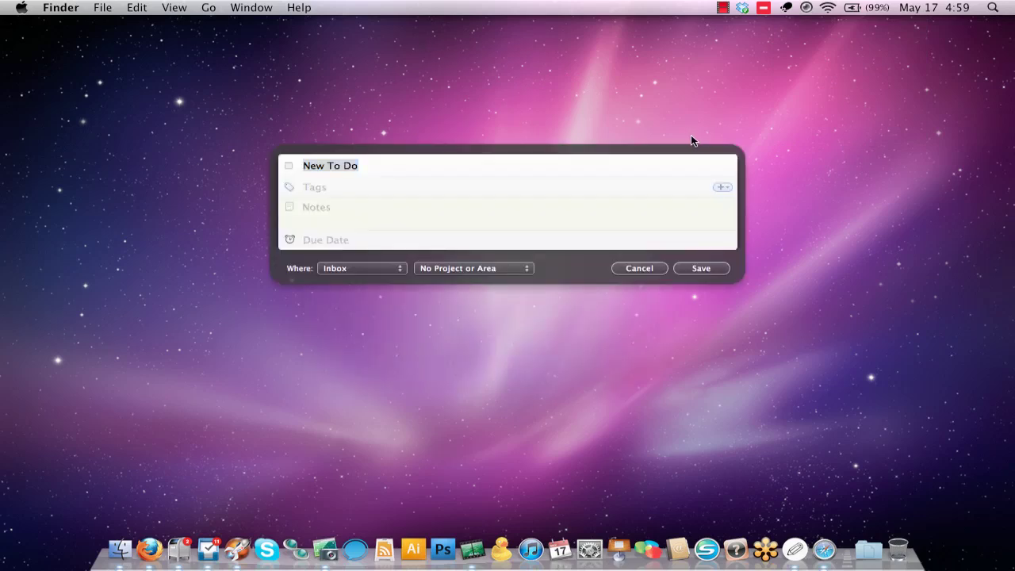
left_click(650, 264)
- Start a new Notificant notification, move its window higher on the desktop, and enter the text "dfwDVwdvwDVwdvwd"
key("ctrl+alt+n")
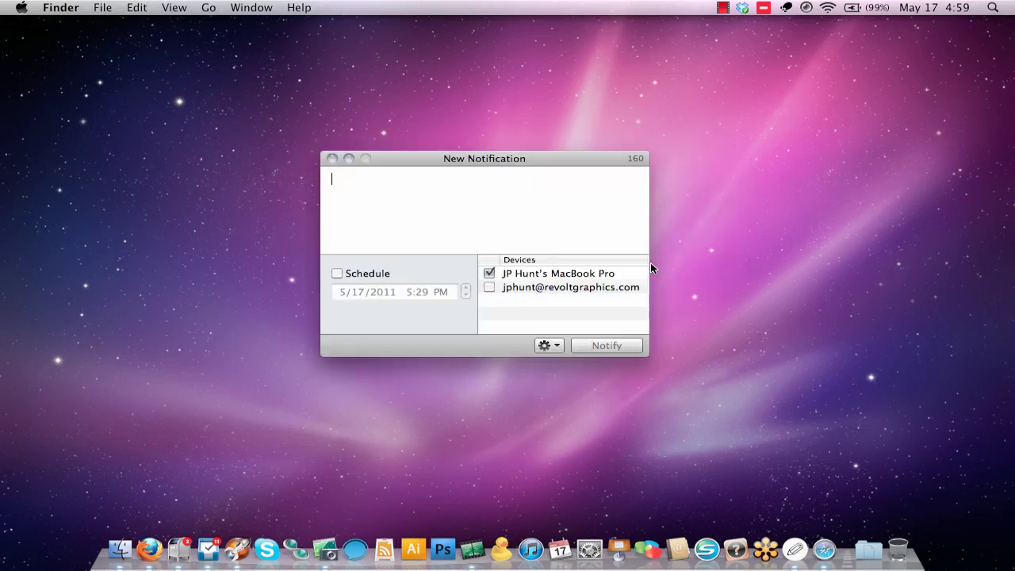
left_click_drag(514, 162, 494, 87)
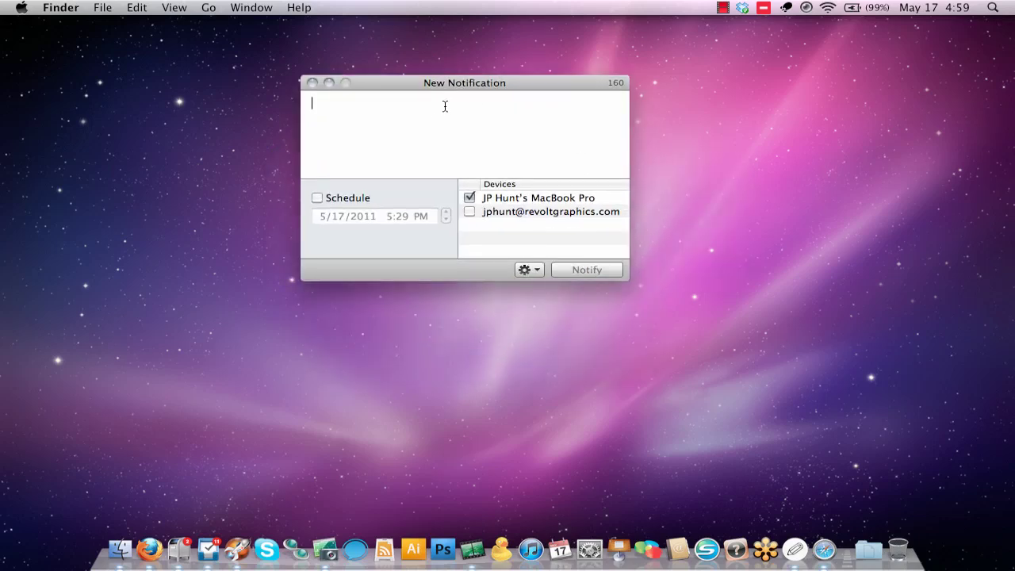
type("dfwDVwdvw")
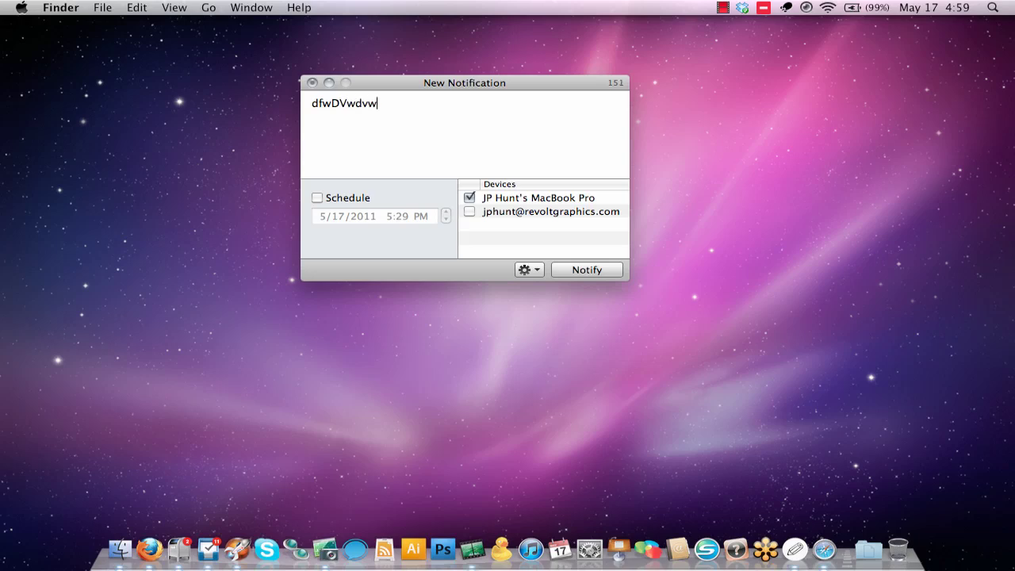
type("DVwdvwd")
- Schedule the notification for 5/17/2011 4:30 PM and add the e-mail address as a second receiving device, keeping the draft open
left_click(316, 198)
left_click(333, 217)
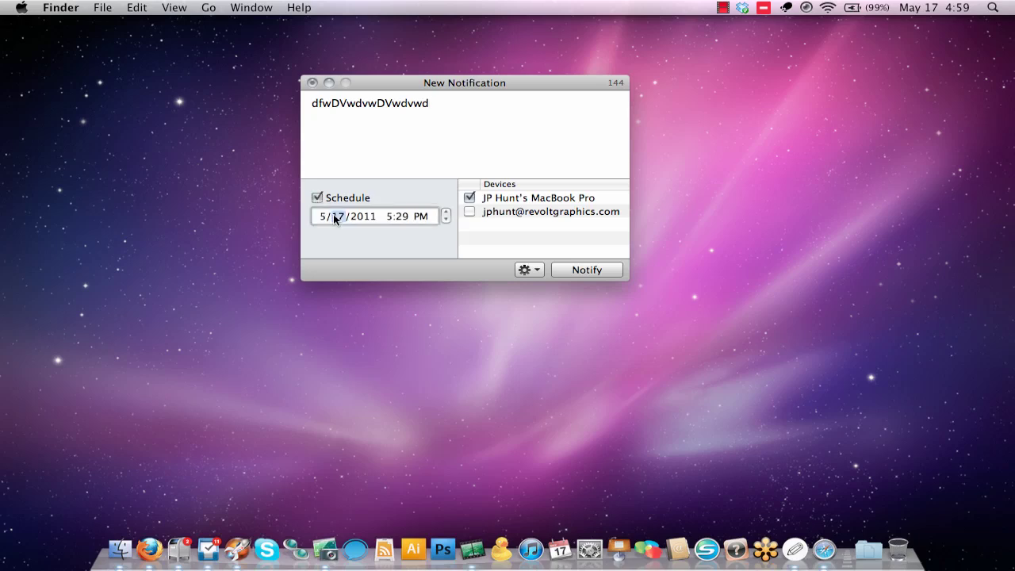
left_click(391, 217)
type("30")
left_click(417, 175)
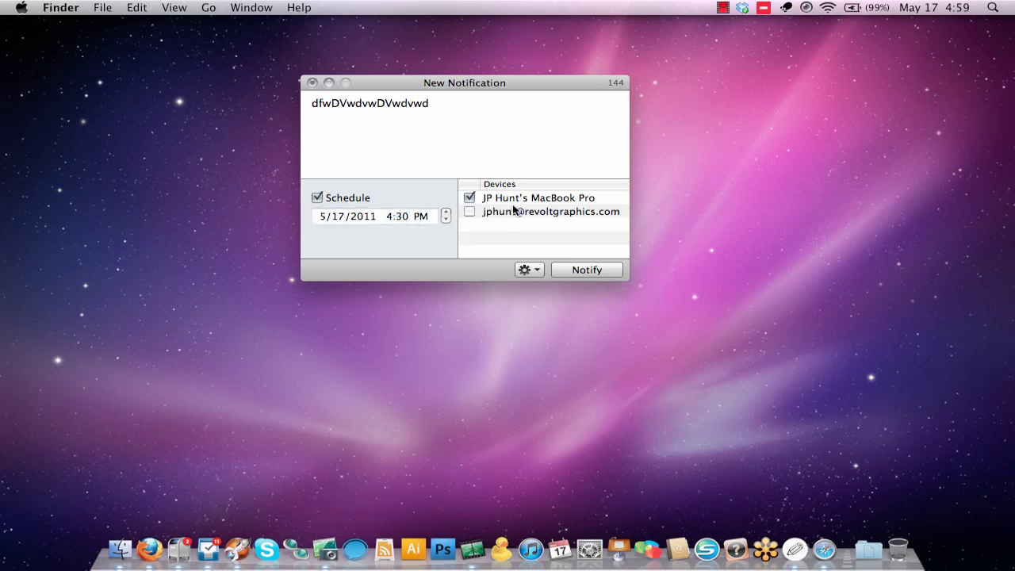
left_click(470, 212)
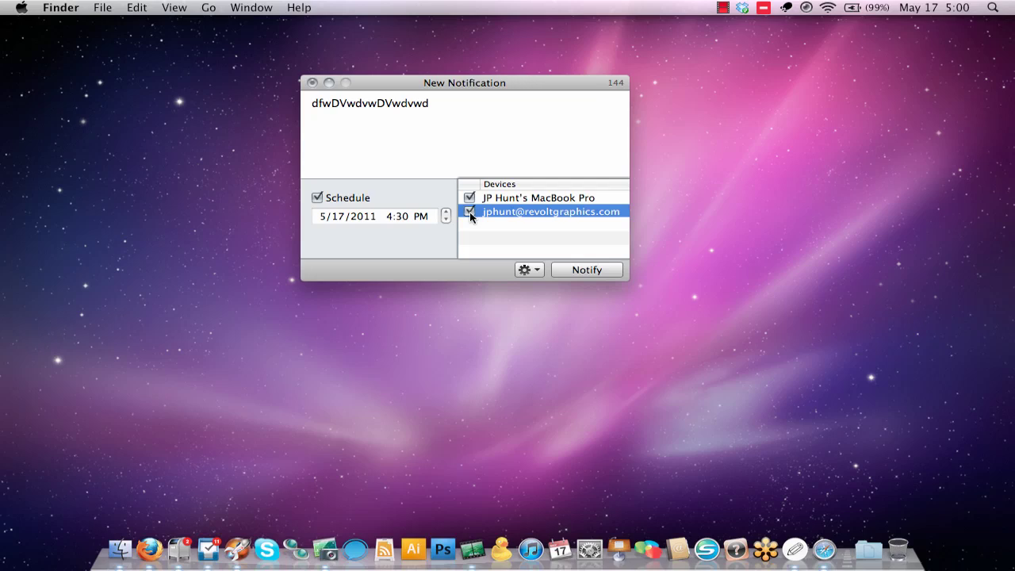
left_click(313, 82)
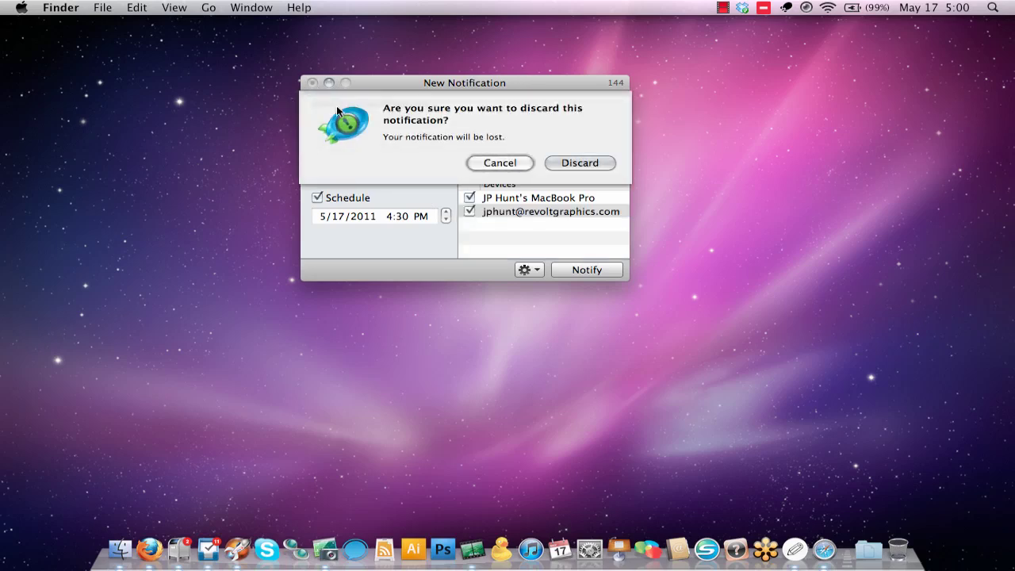
left_click(494, 163)
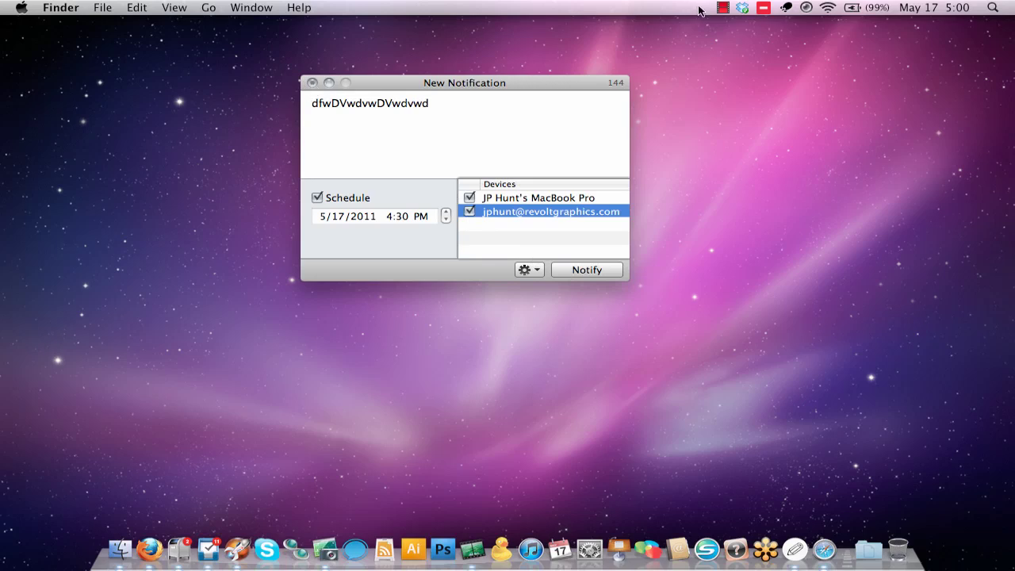
- Open the Notificant web application in Firefox, examine its Mac OS X, web and feature sections, and close the browser window
left_click(787, 8)
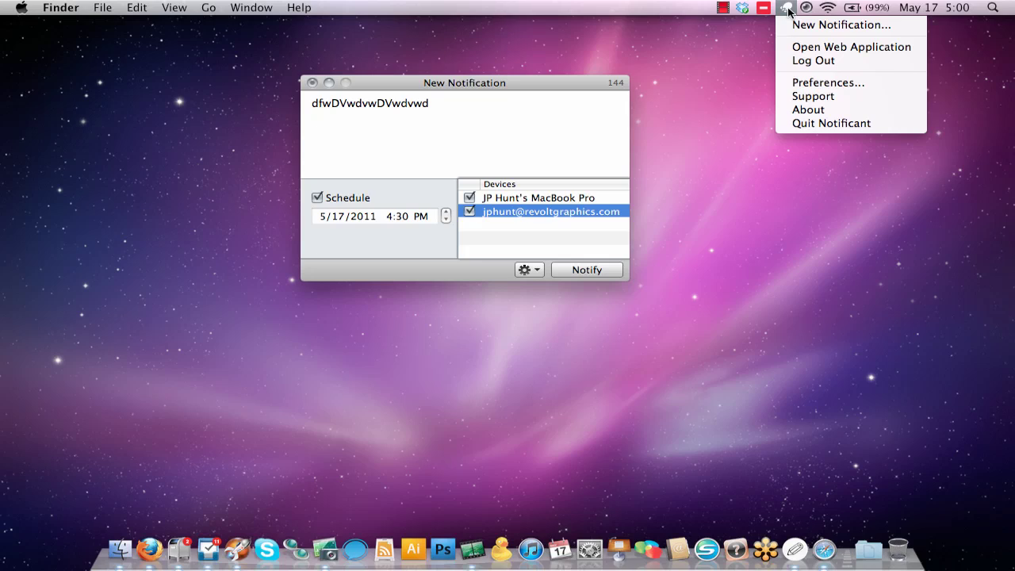
left_click(801, 46)
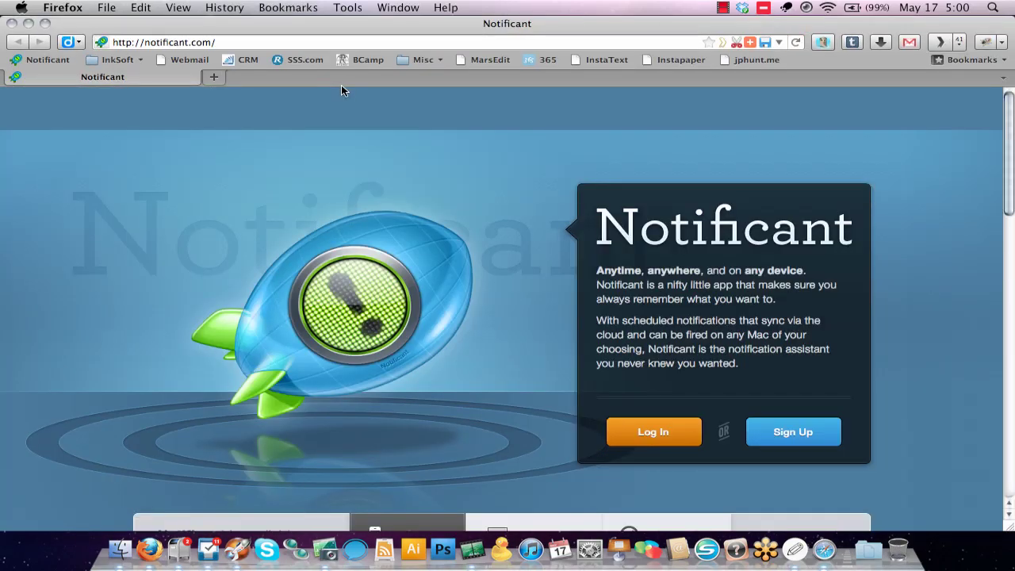
scroll(457, 206, "down", 5)
scroll(456, 204, "up", 2)
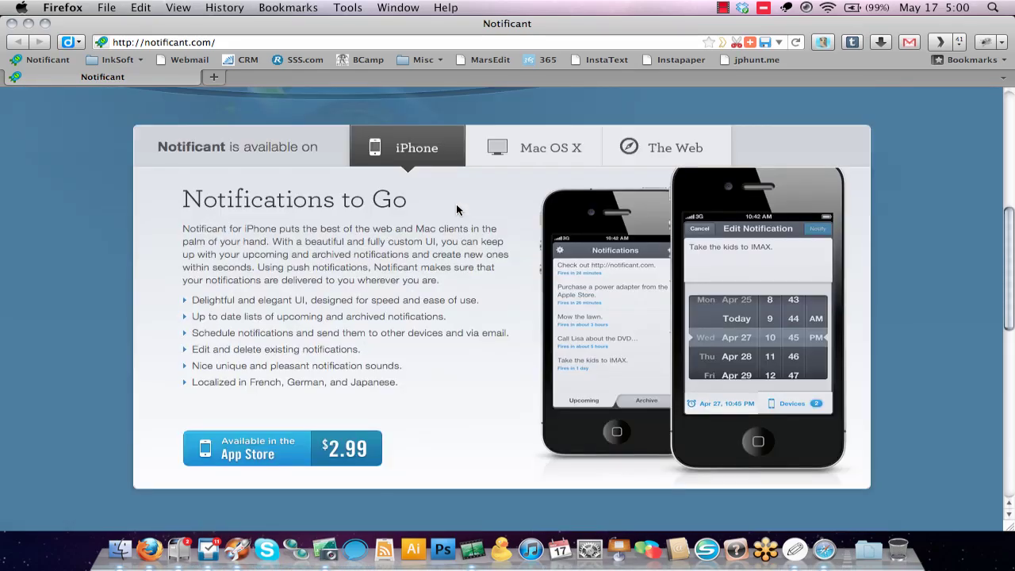
left_click(540, 155)
left_click(657, 158)
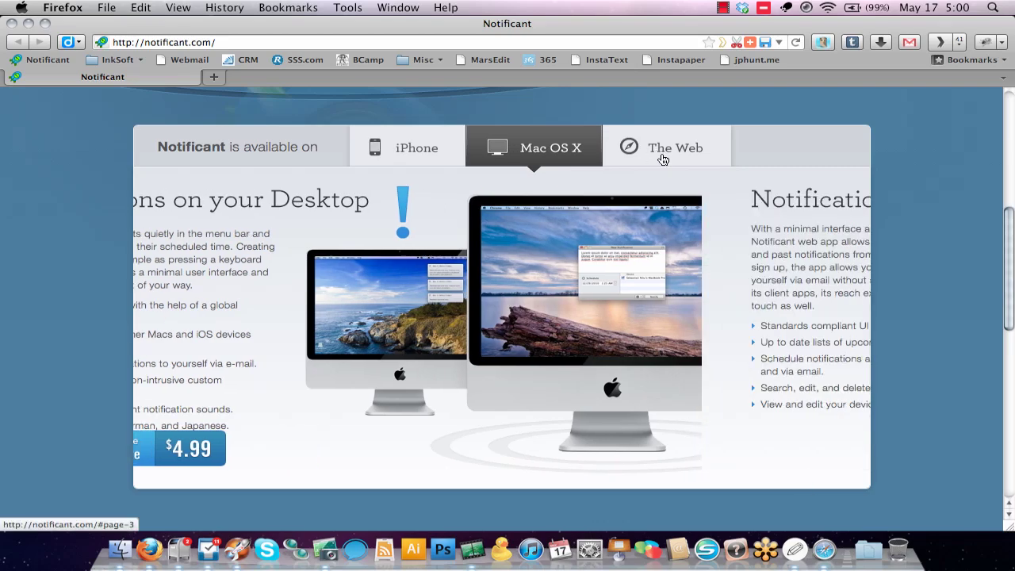
scroll(675, 174, "down", 5)
scroll(675, 175, "down", 3)
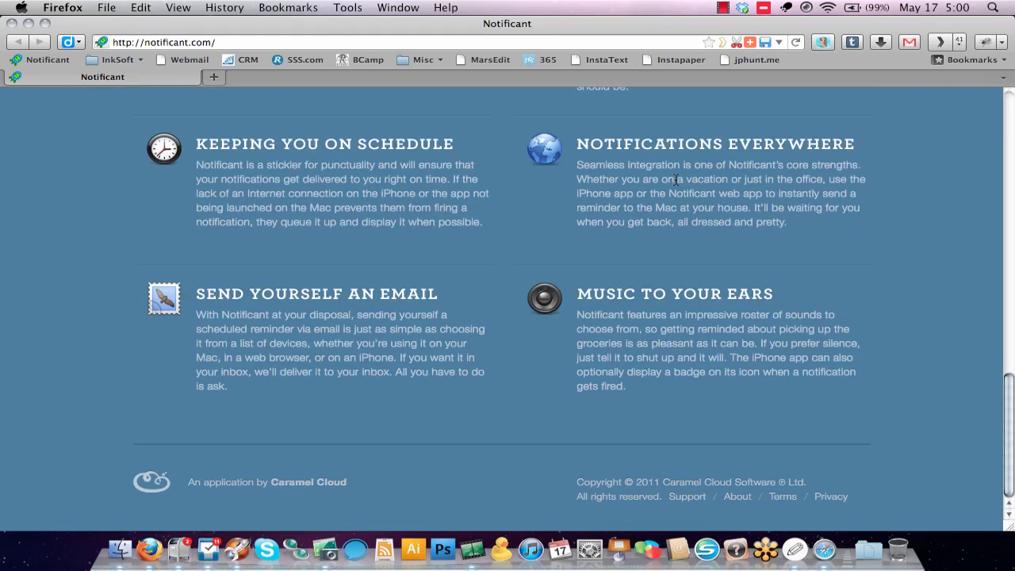
scroll(524, 234, "up", 10)
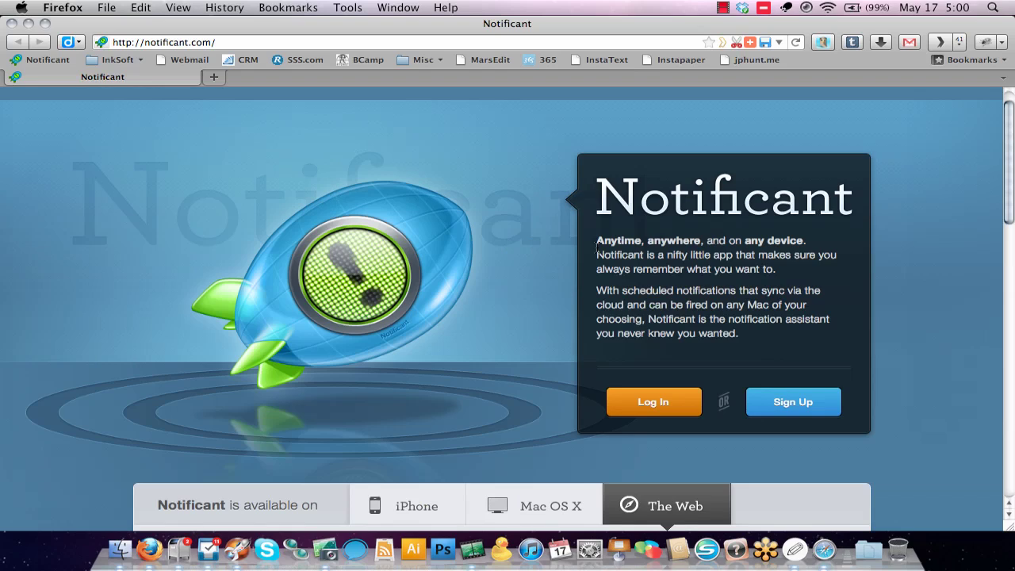
left_click(10, 24)
left_click(172, 151)
- Close the scheduled notification draft and discard it
left_click(311, 83)
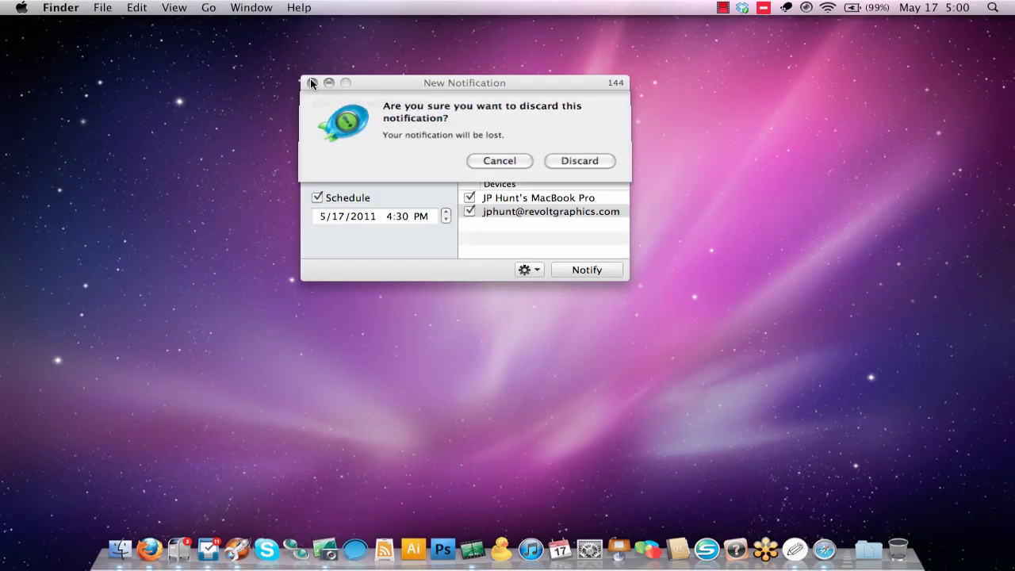
left_click(512, 165)
left_click(555, 211)
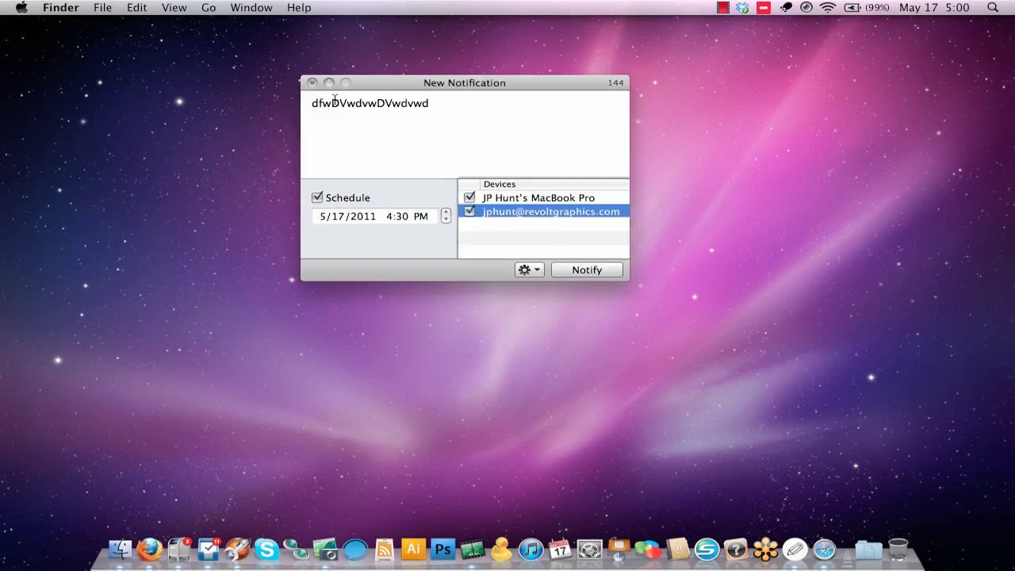
left_click(313, 83)
left_click(562, 163)
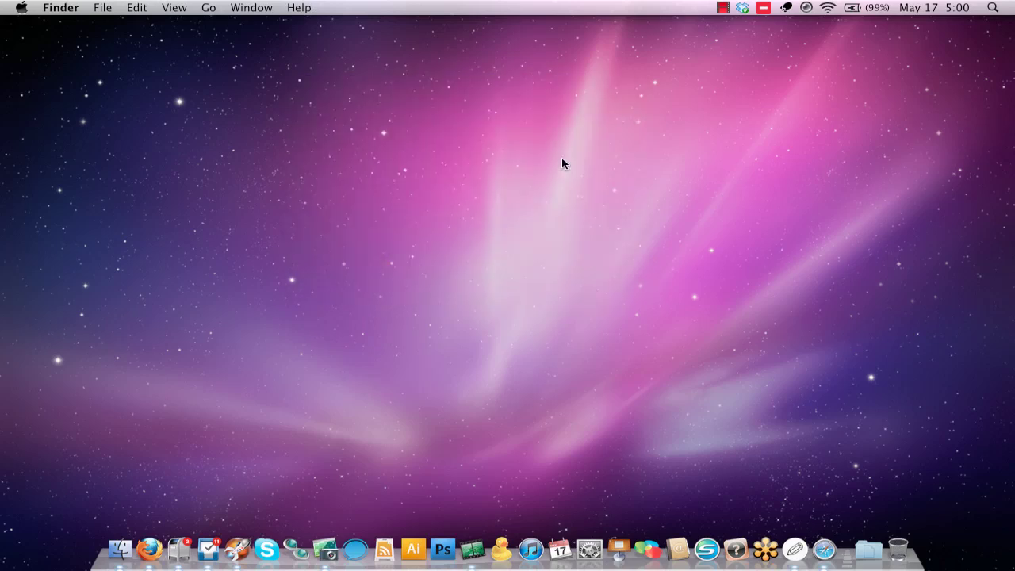